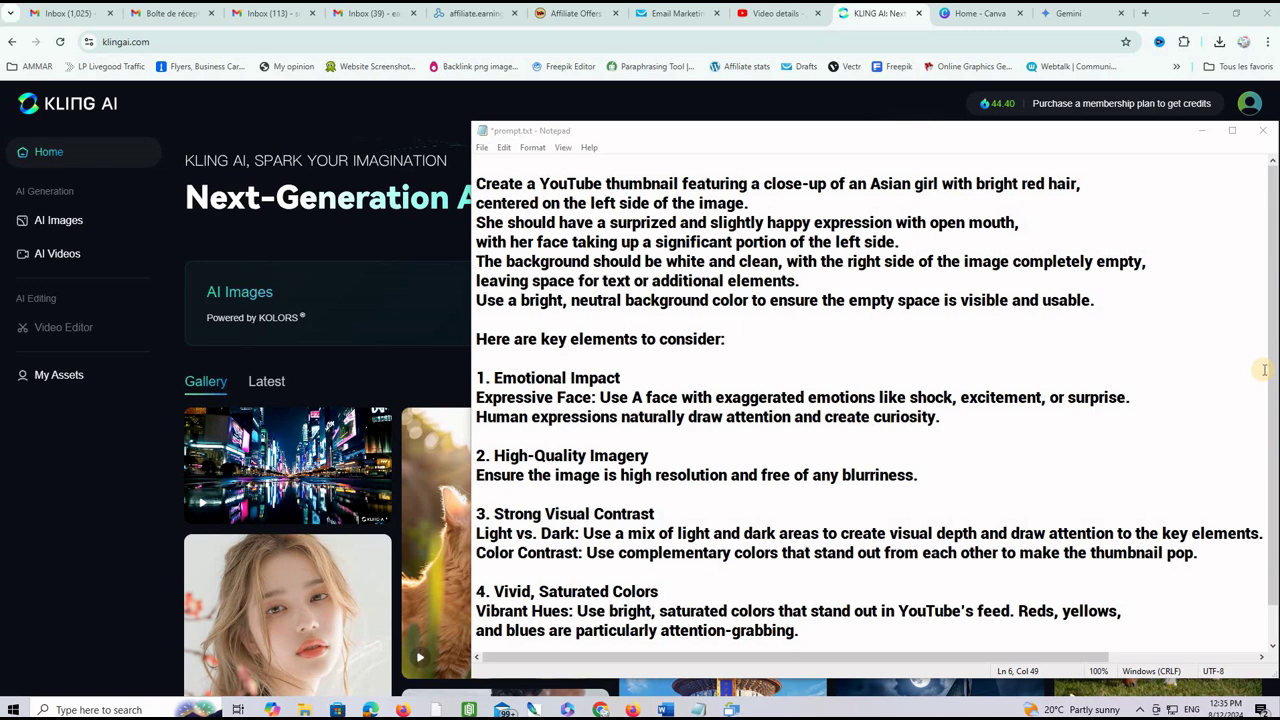
# In prompt.txt, insert a blank line after the girl's face description, before the background paragraph
pyautogui.moveTo(1097, 300); pyautogui.dragTo(474, 186)
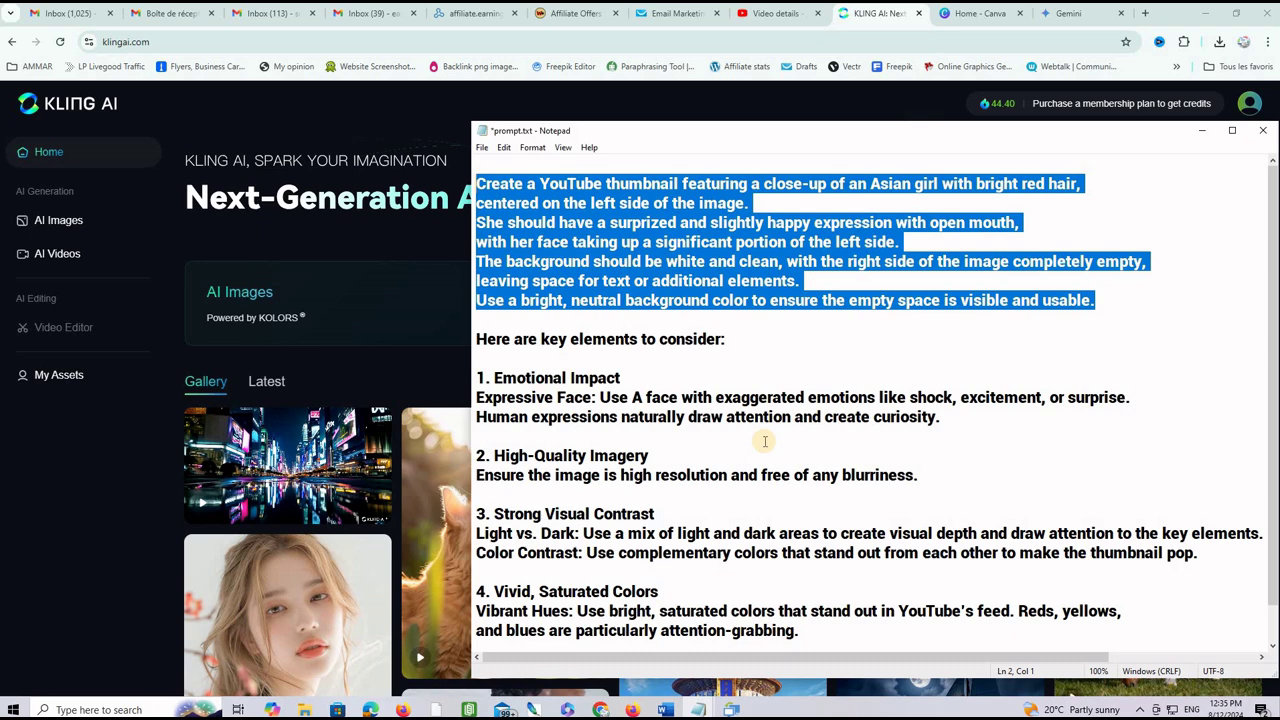
pyautogui.click(806, 322)
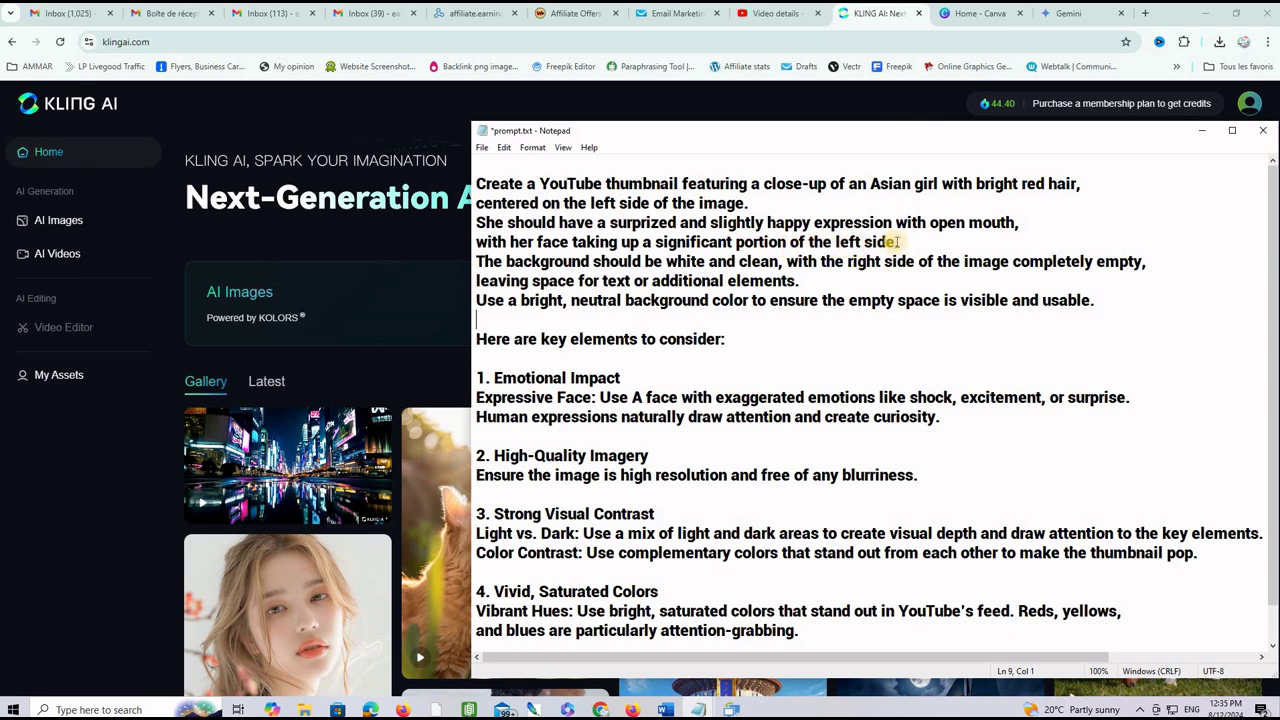
pyautogui.moveTo(897, 242); pyautogui.dragTo(500, 243)
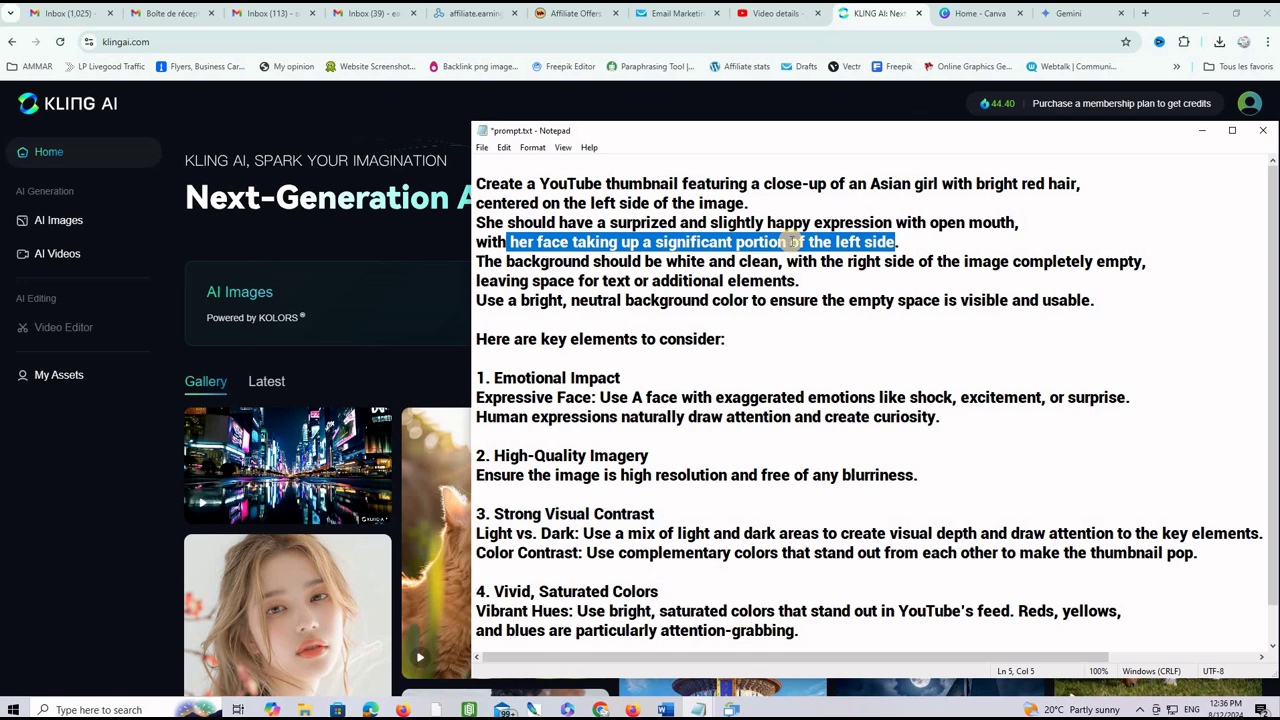
pyautogui.click(916, 245)
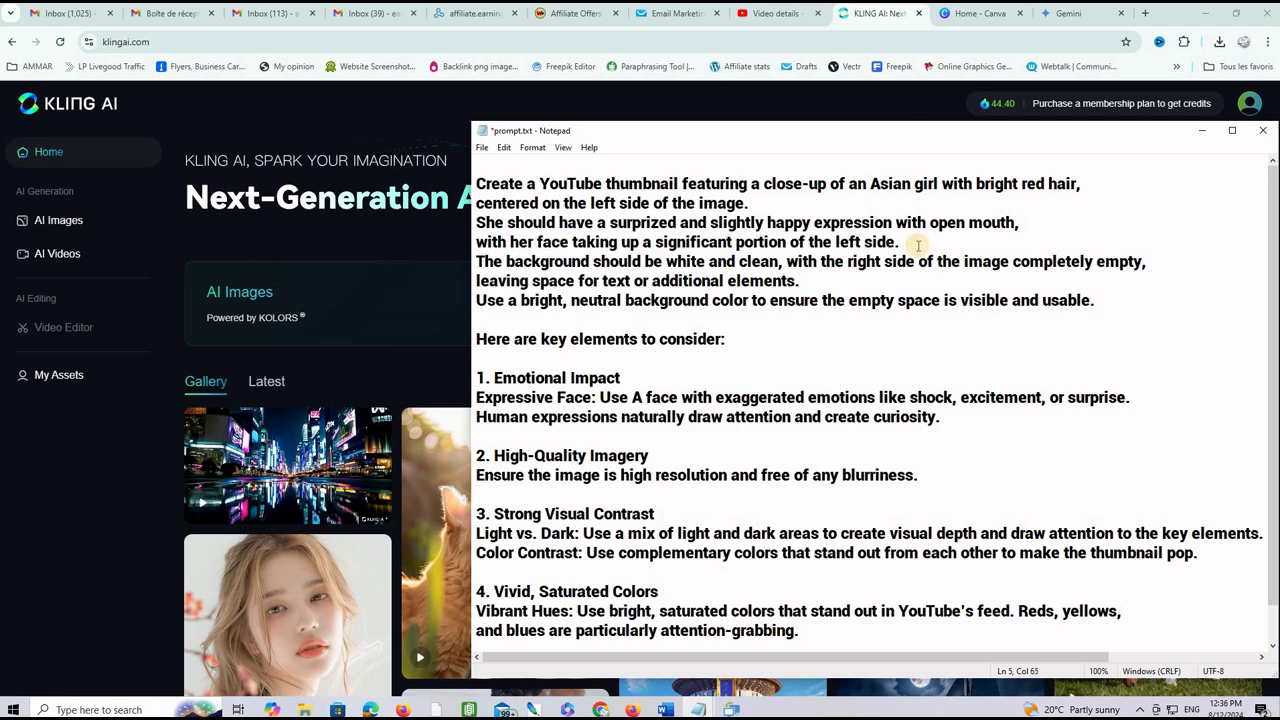
pyautogui.press('Return')
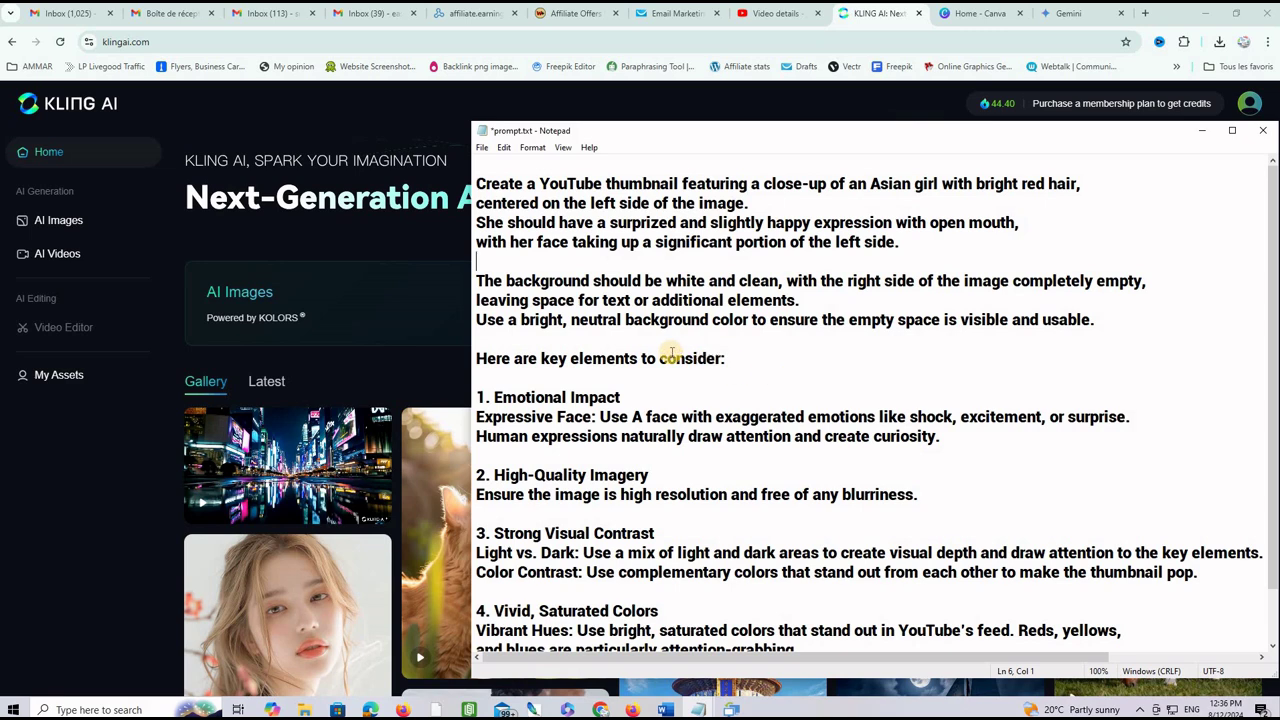
pyautogui.scroll(-1, 610, 369)
pyautogui.scroll(1, 614, 371)
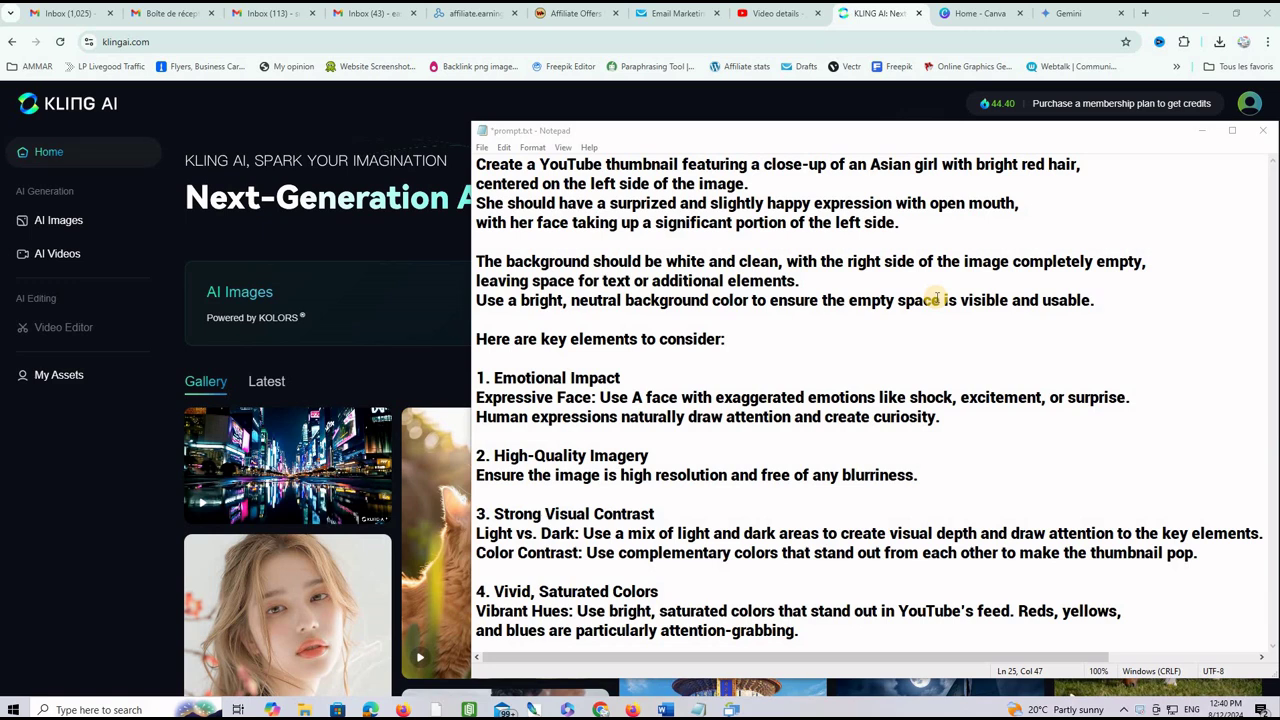
# Copy the entire thumbnail prompt text from Notepad
pyautogui.click(846, 261)
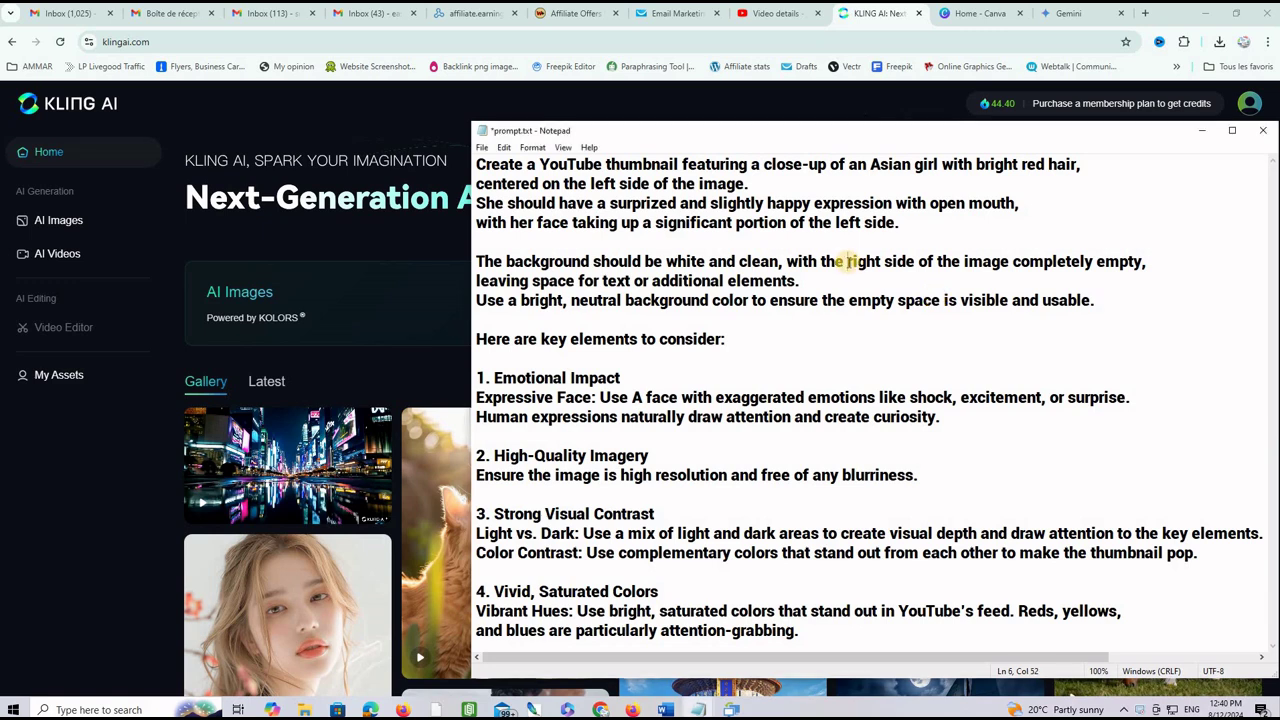
pyautogui.hotkey('ctrl', 'a')
pyautogui.rightClick(617, 183)
pyautogui.click(651, 224)
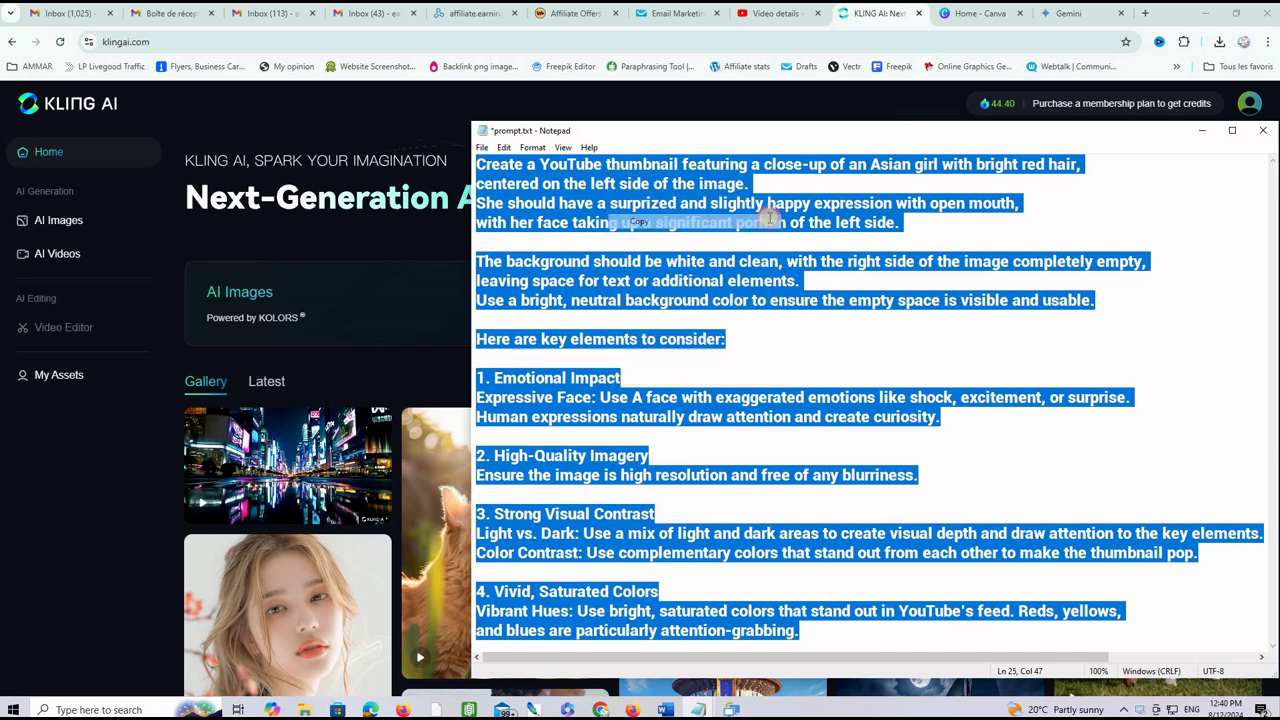
# Paste the prompt into Kling AI's text-to-image page and choose a 16:9 aspect ratio
pyautogui.click(1200, 131)
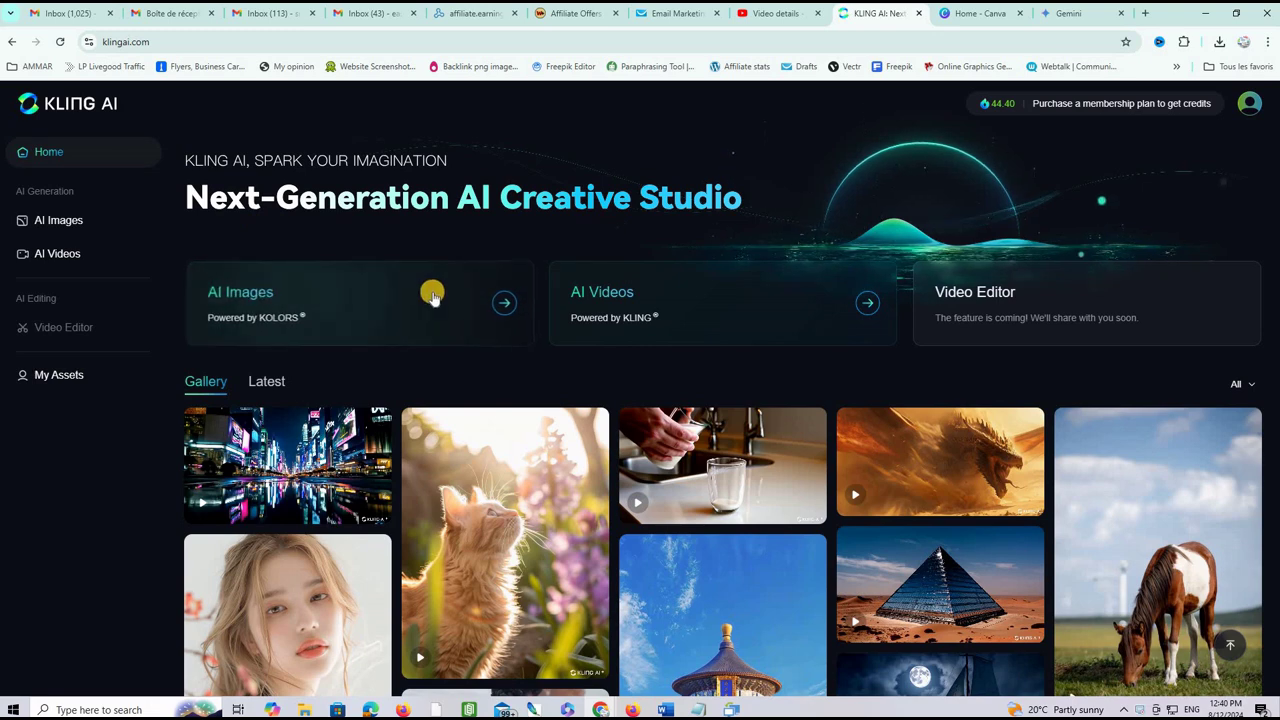
pyautogui.click(495, 302)
pyautogui.click(495, 300)
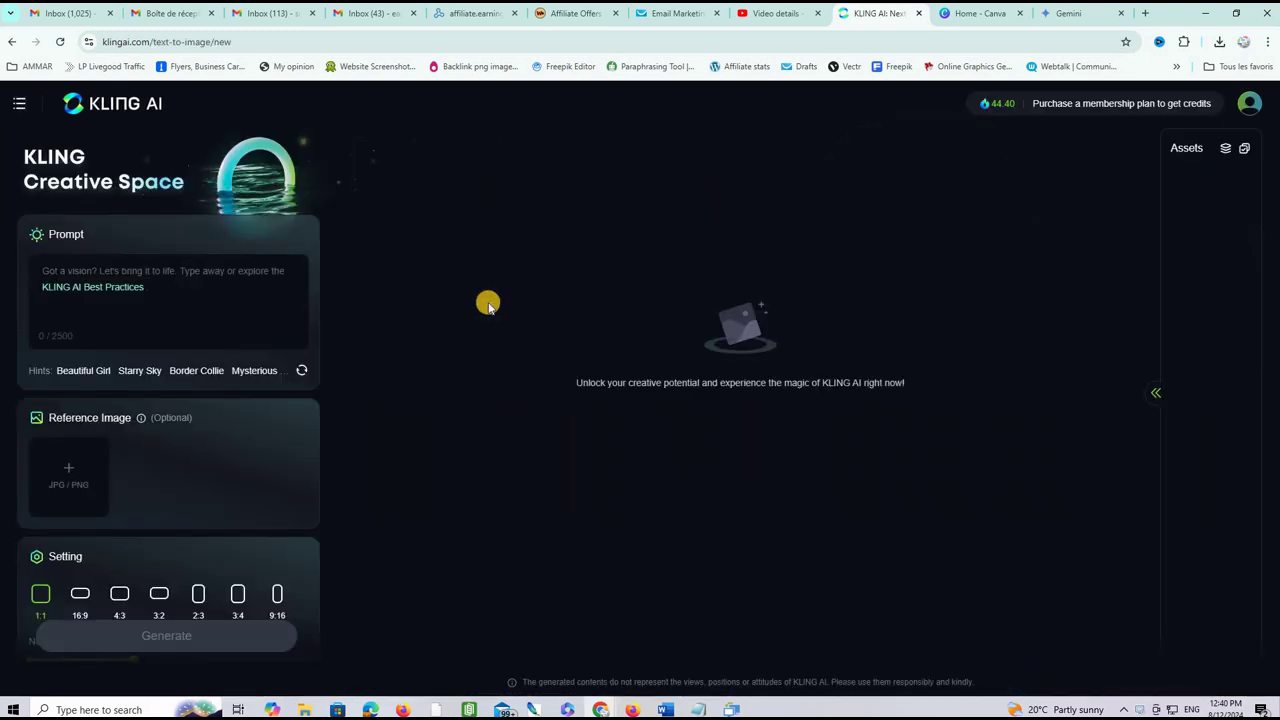
pyautogui.click(116, 272)
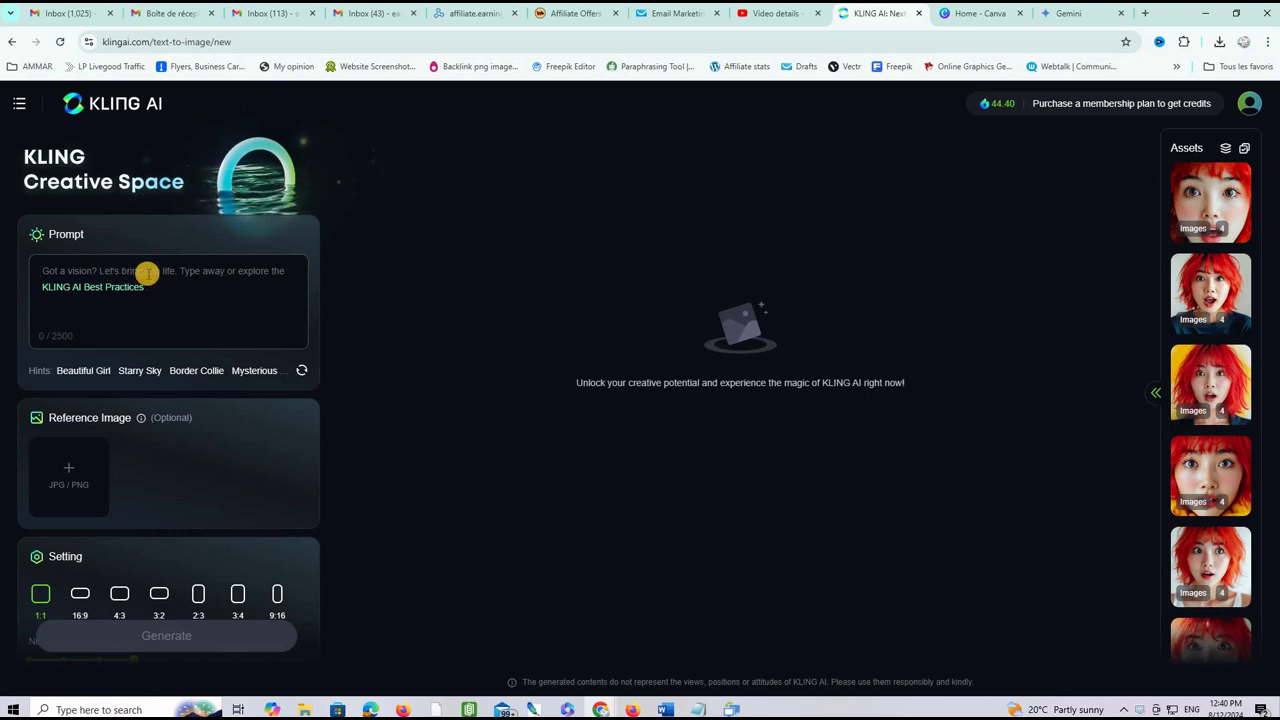
pyautogui.hotkey('ctrl', 'v')
pyautogui.scroll(-1, 140, 400)
pyautogui.moveTo(215, 462)
pyautogui.scroll(-2, 170, 505)
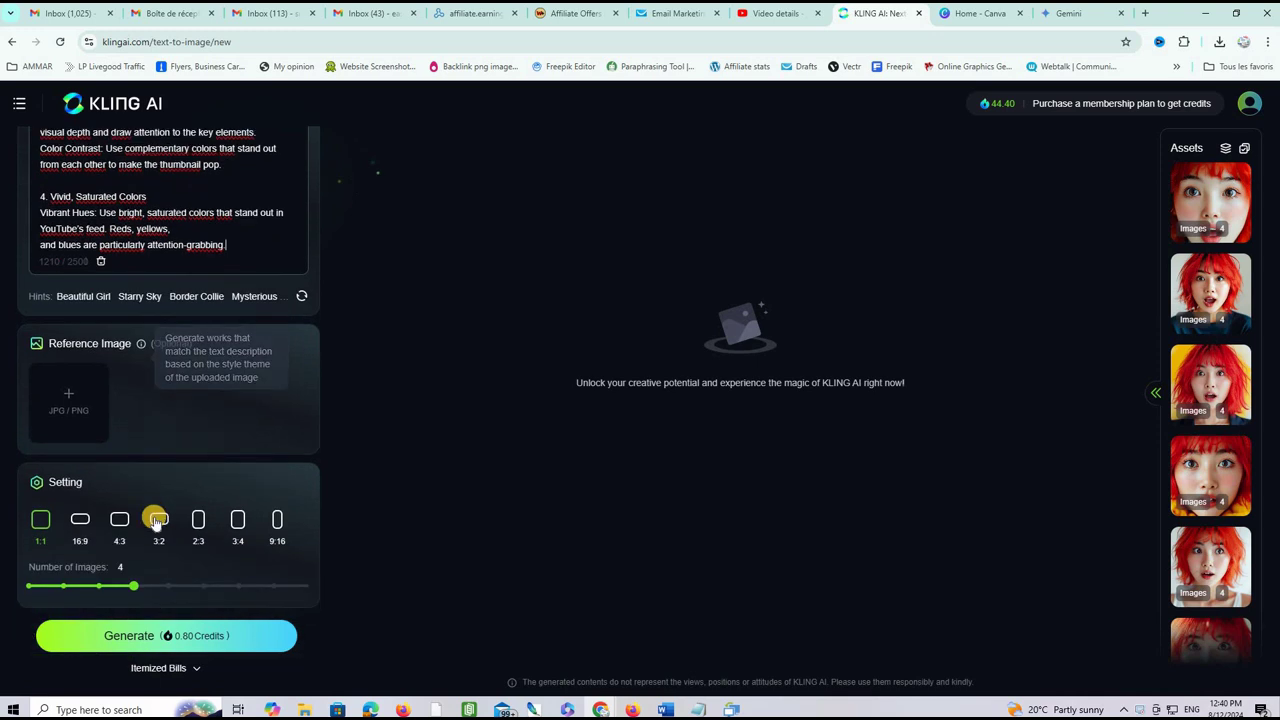
pyautogui.click(80, 521)
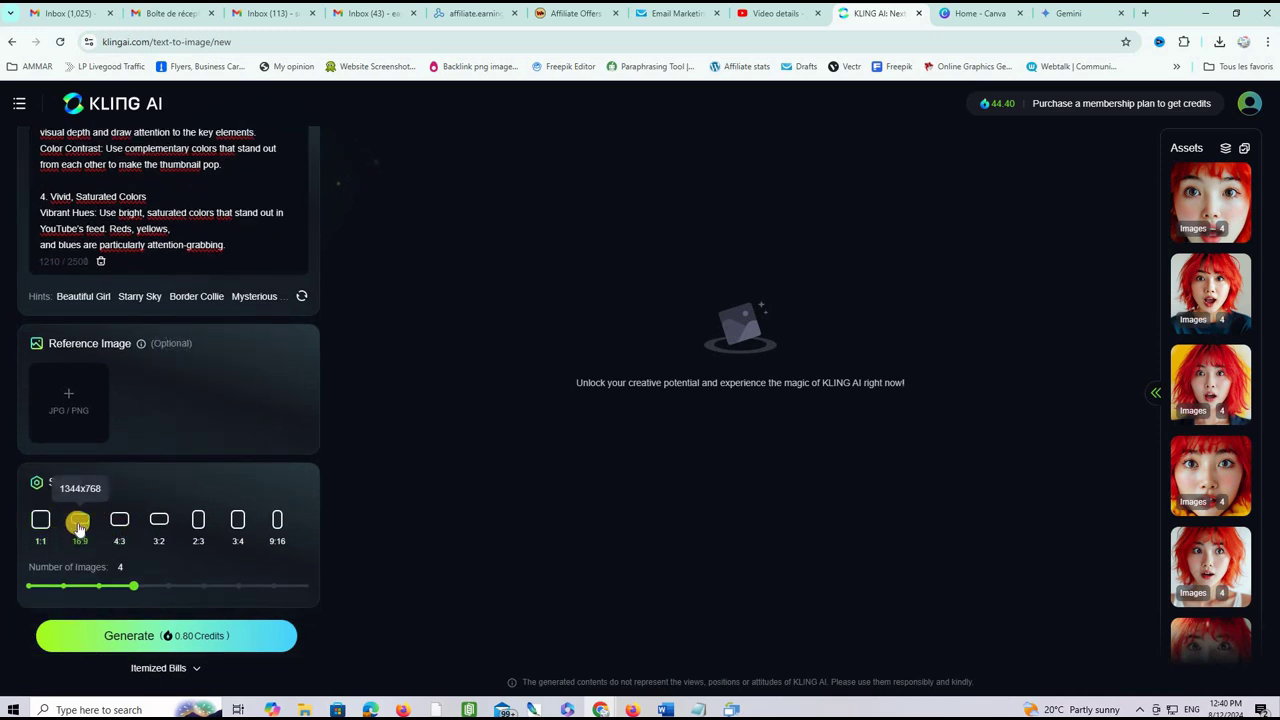
# Generate four portraits and download the one wearing the teal-and-yellow top
pyautogui.click(118, 636)
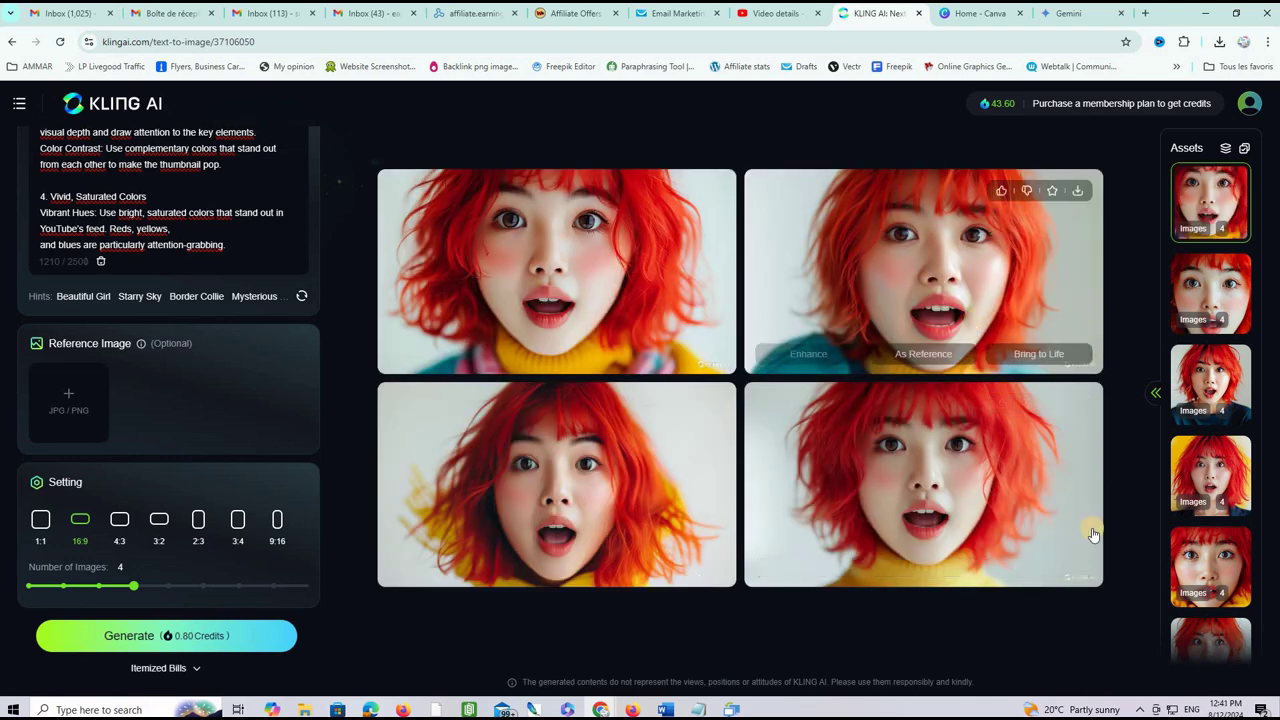
pyautogui.click(529, 258)
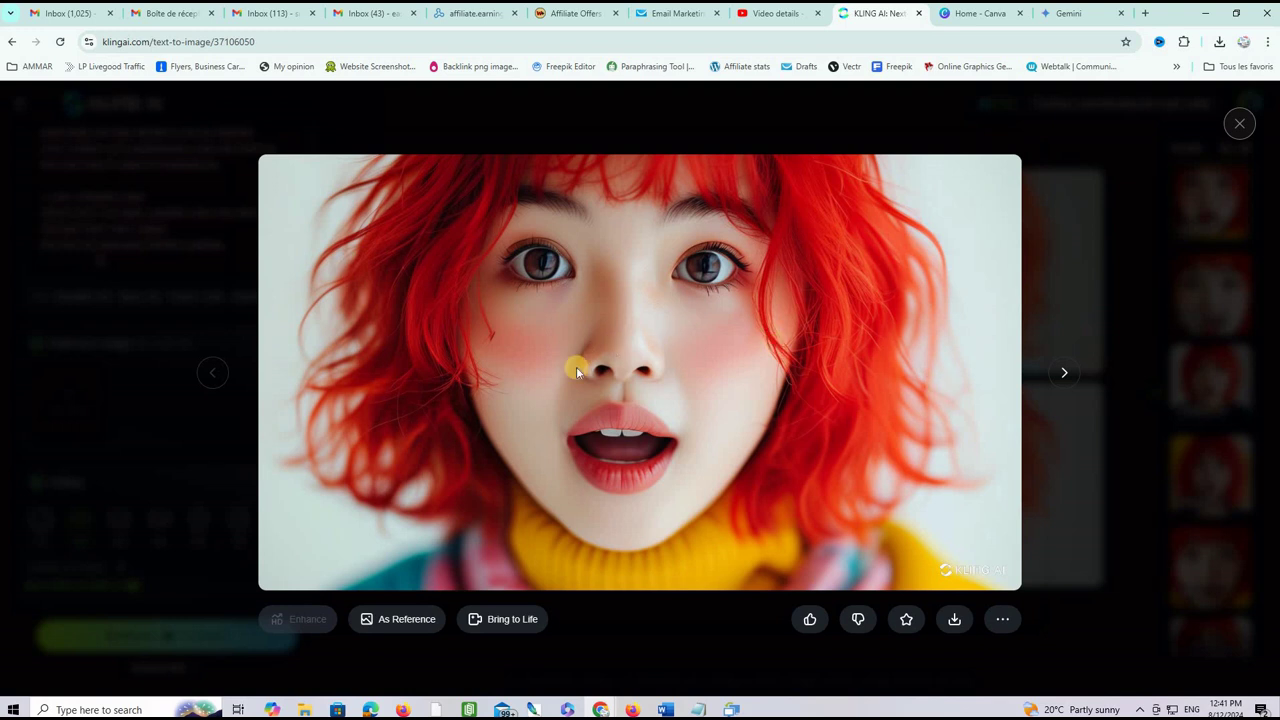
pyautogui.click(1063, 373)
pyautogui.click(1062, 374)
pyautogui.click(1059, 373)
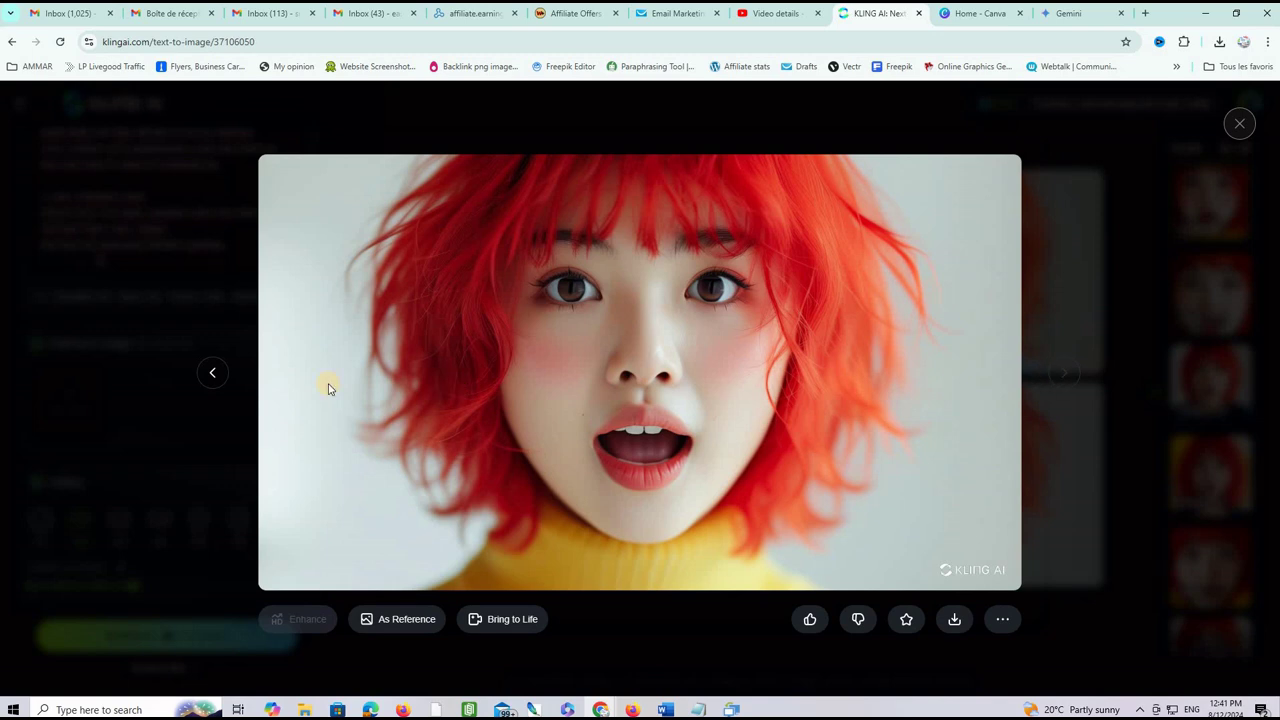
pyautogui.click(212, 372)
pyautogui.click(212, 372)
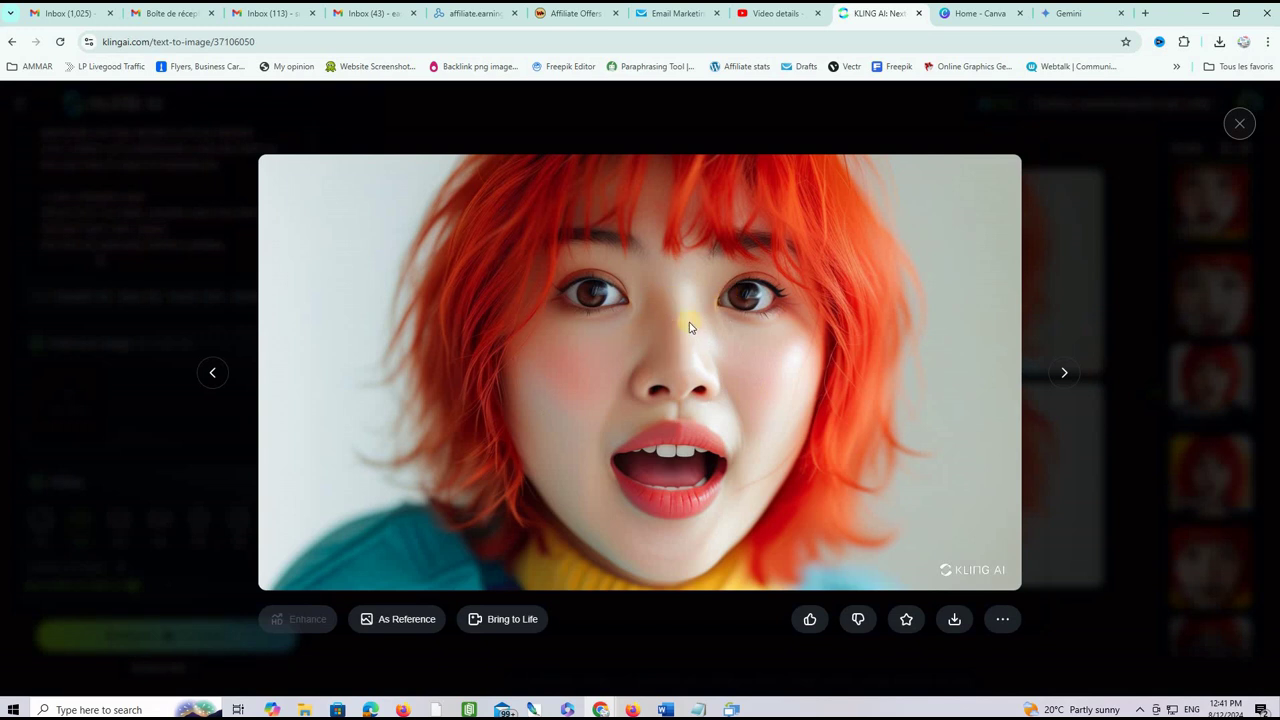
pyautogui.click(952, 619)
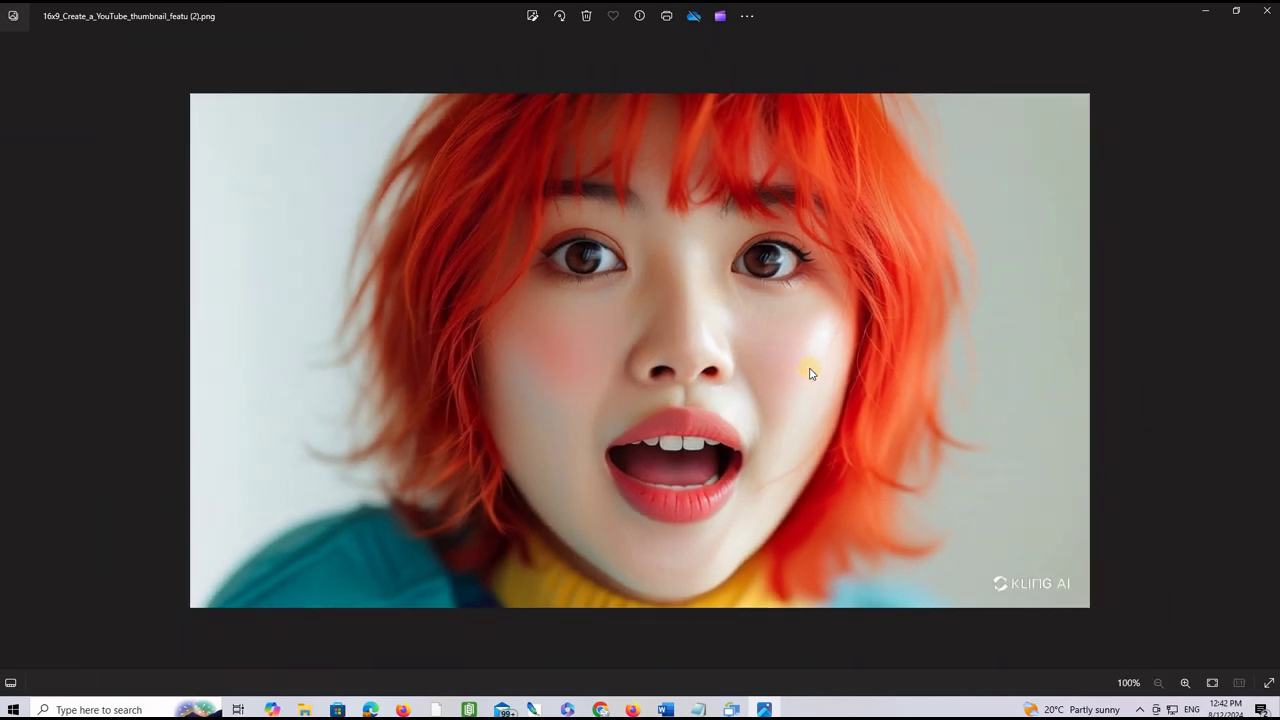
# Close the Photos viewer showing the downloaded portrait
pyautogui.hotkey('alt', 'F4')
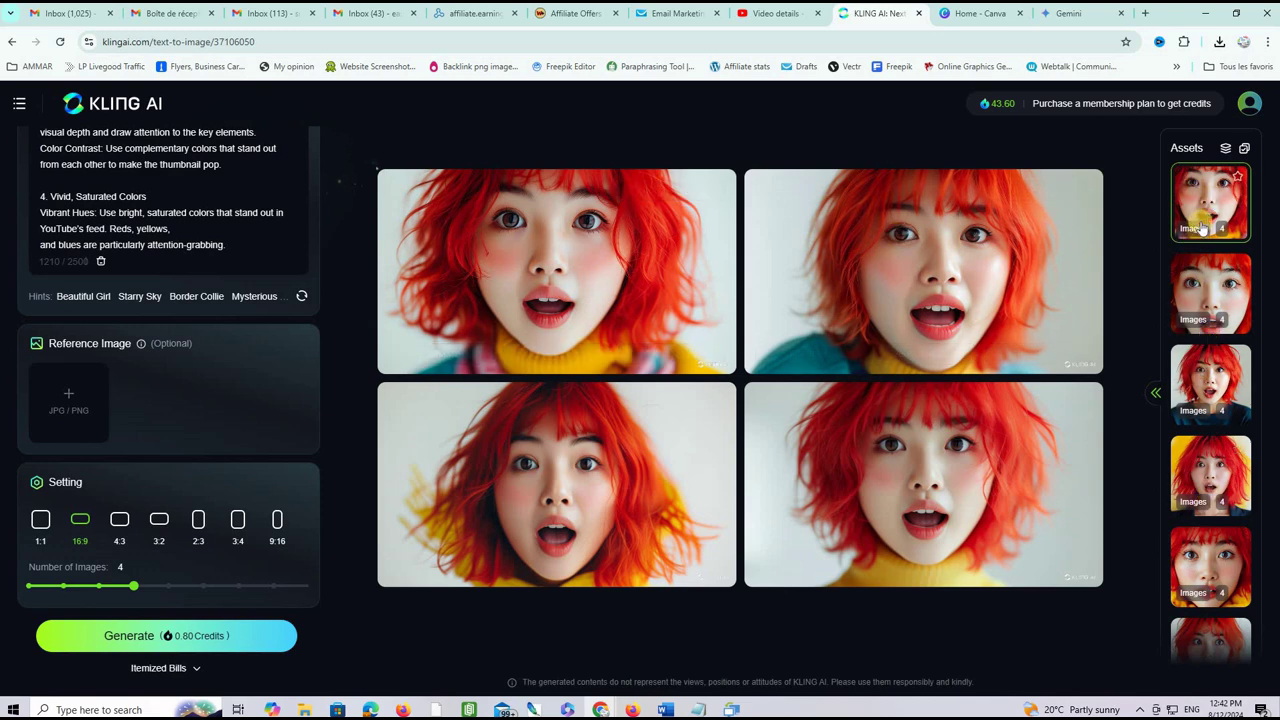
# Browse earlier generated portrait sets, including both blue-haired sets, then switch to Canva's home page
pyautogui.click(1206, 288)
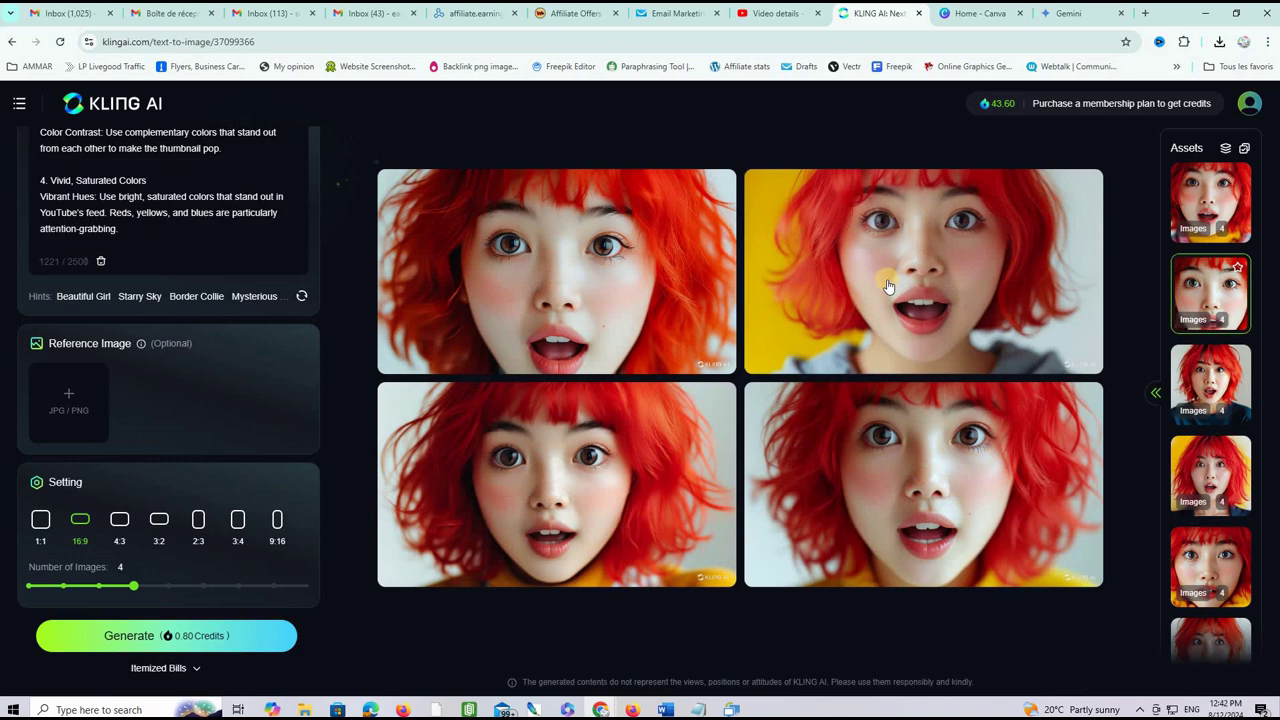
pyautogui.click(1210, 378)
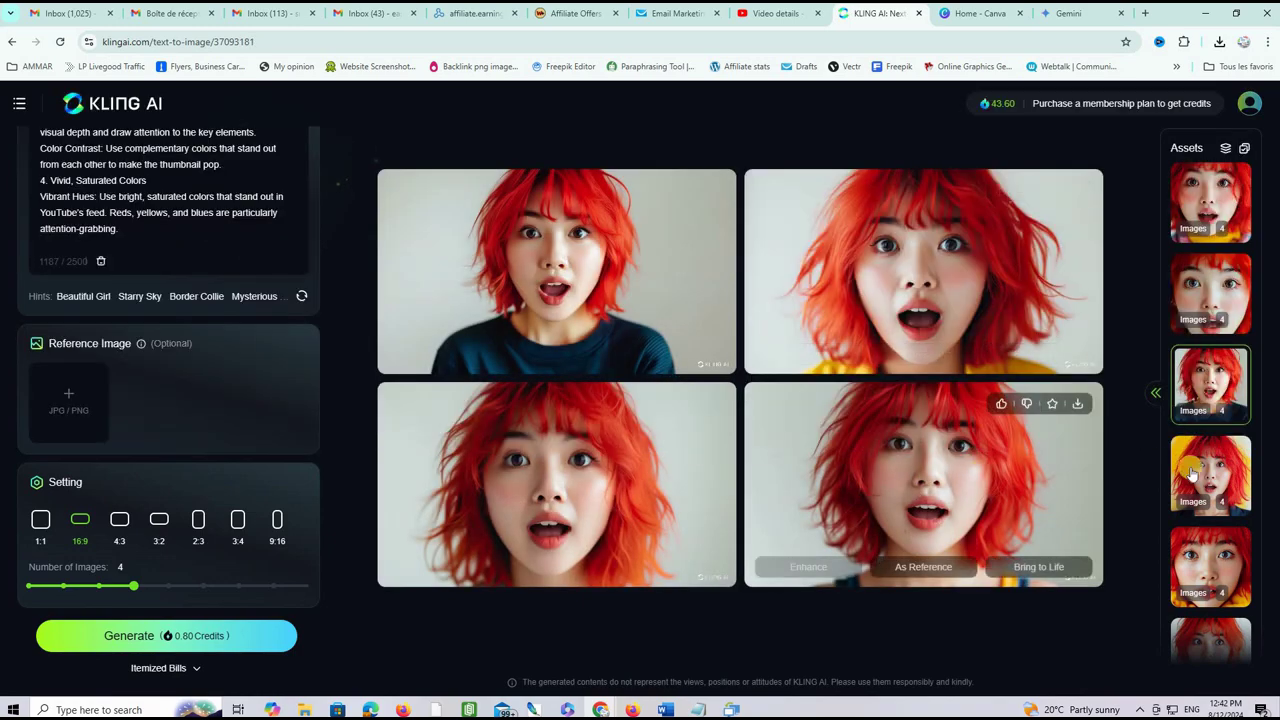
pyautogui.click(1208, 475)
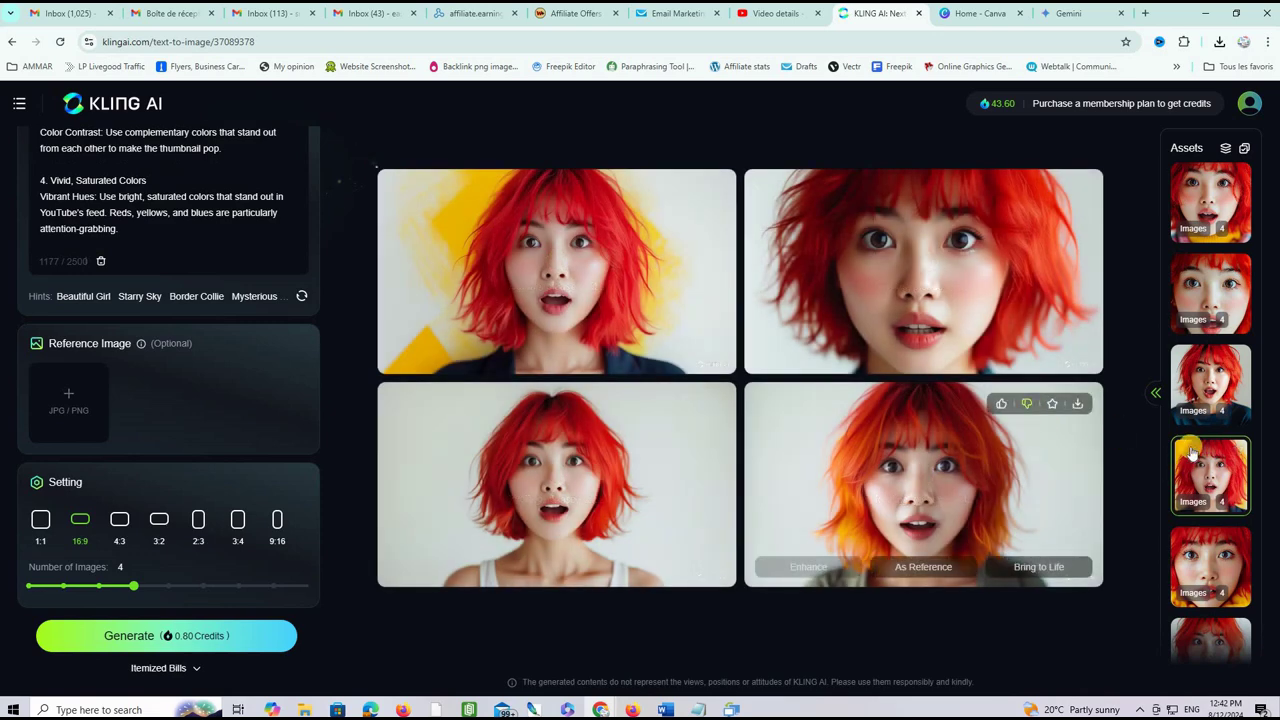
pyautogui.scroll(-8, 1218, 497)
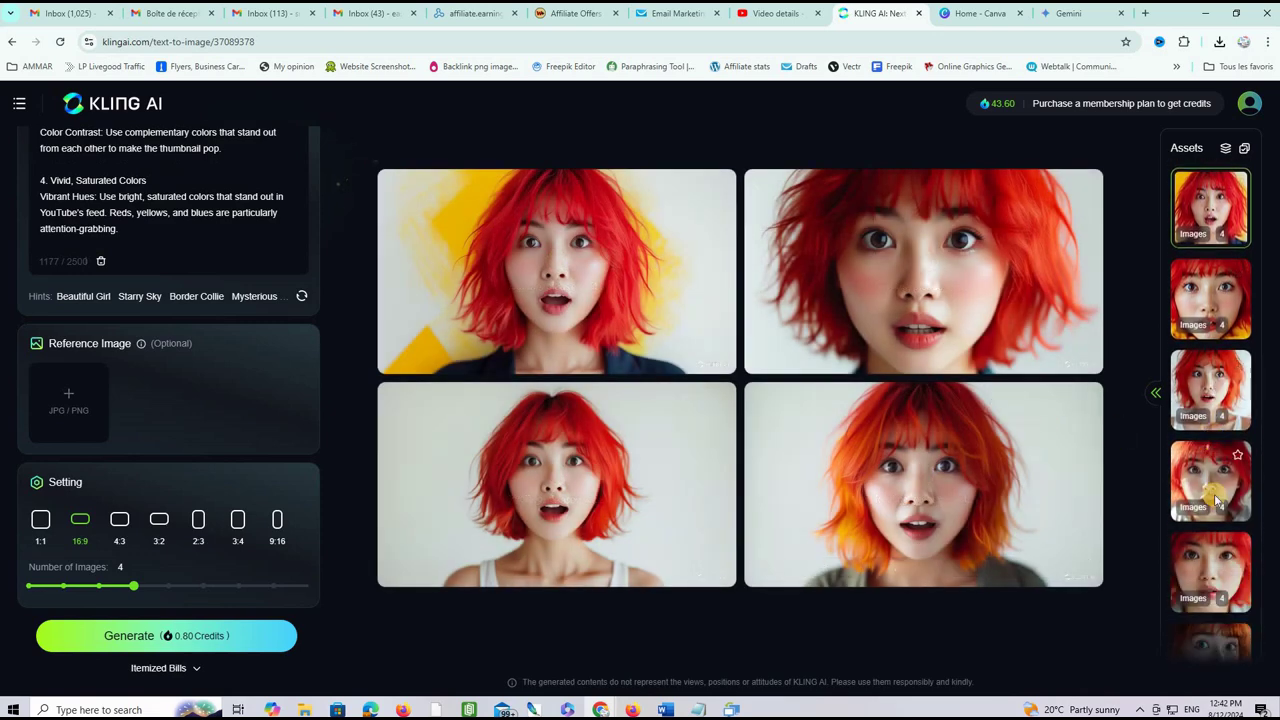
pyautogui.scroll(-5, 1214, 497)
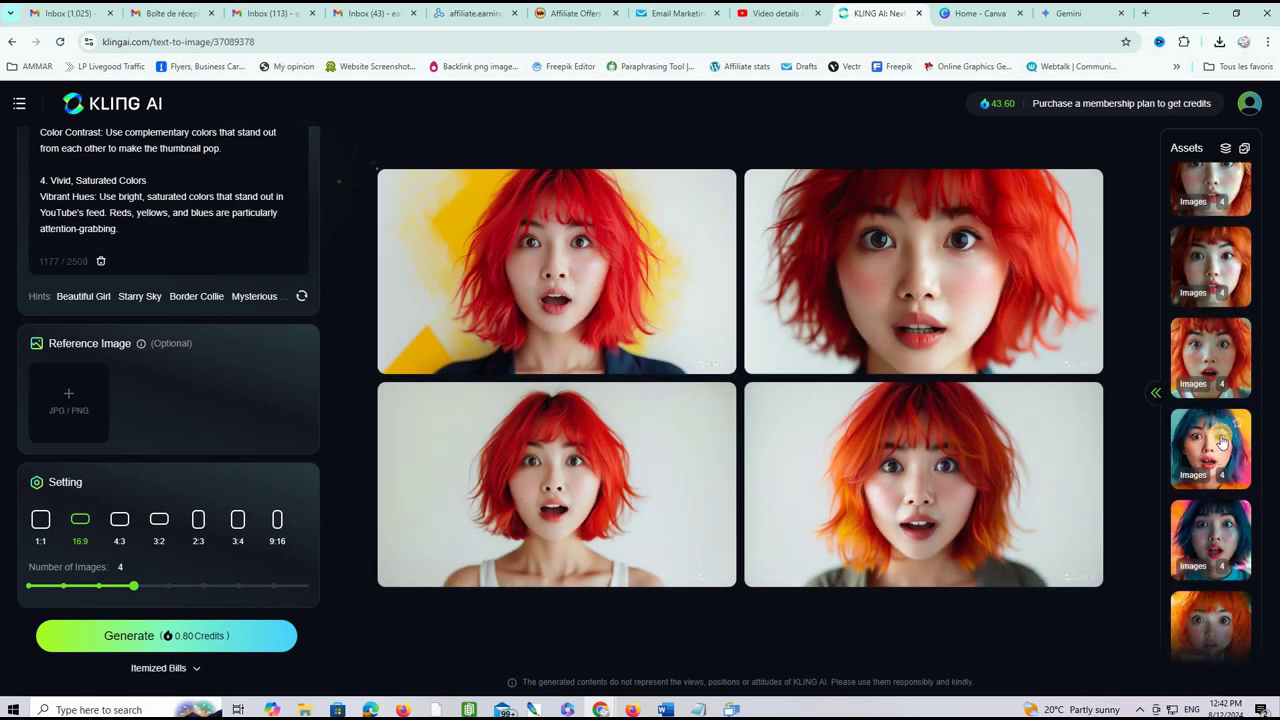
pyautogui.click(1216, 440)
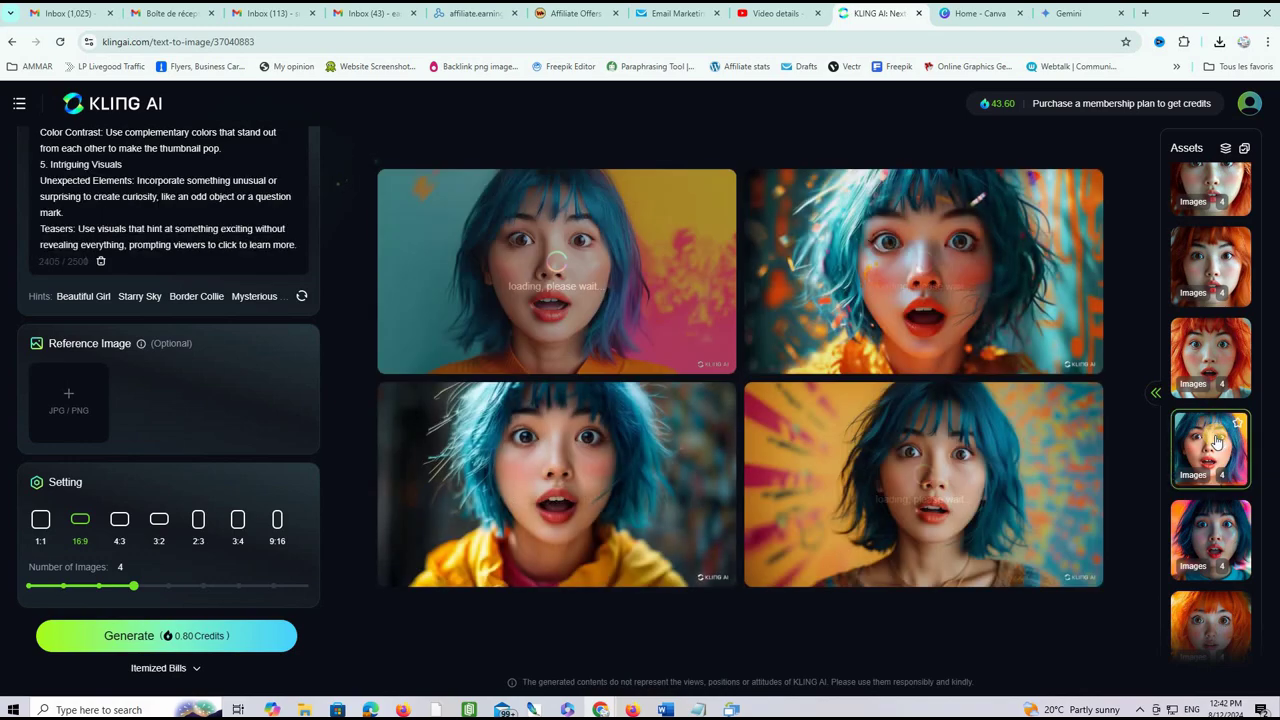
pyautogui.click(1212, 525)
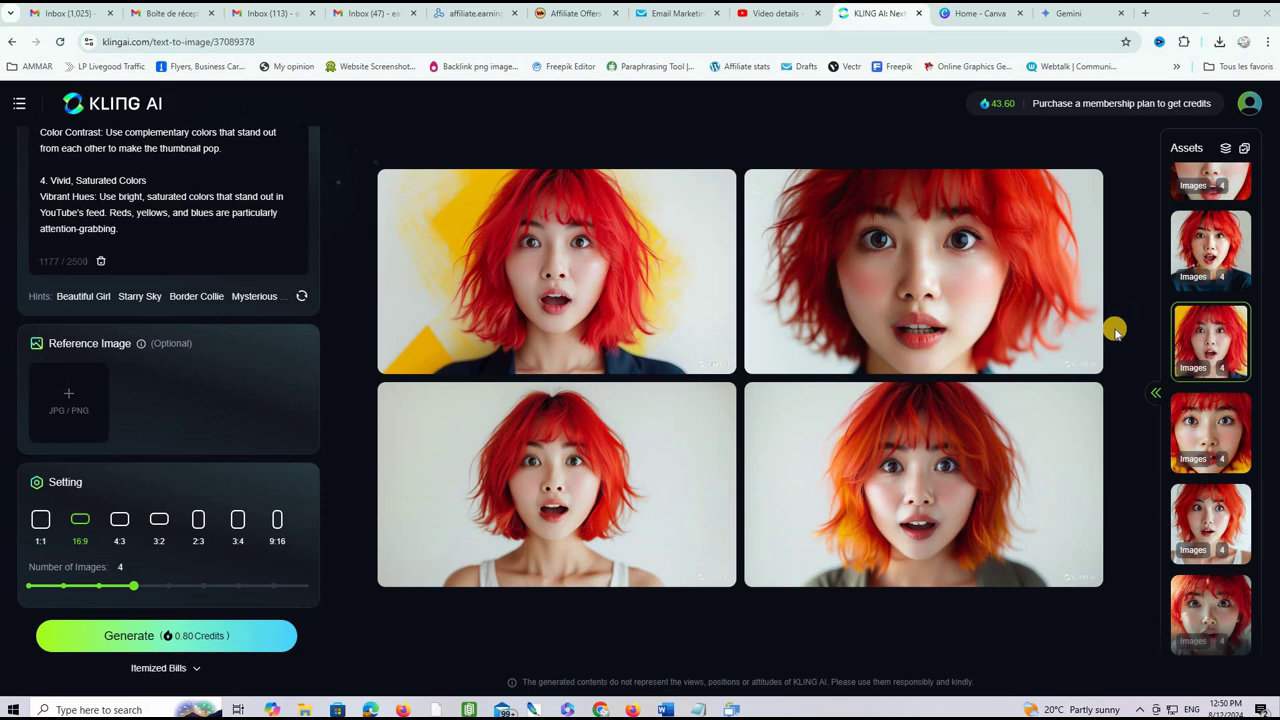
pyautogui.click(987, 14)
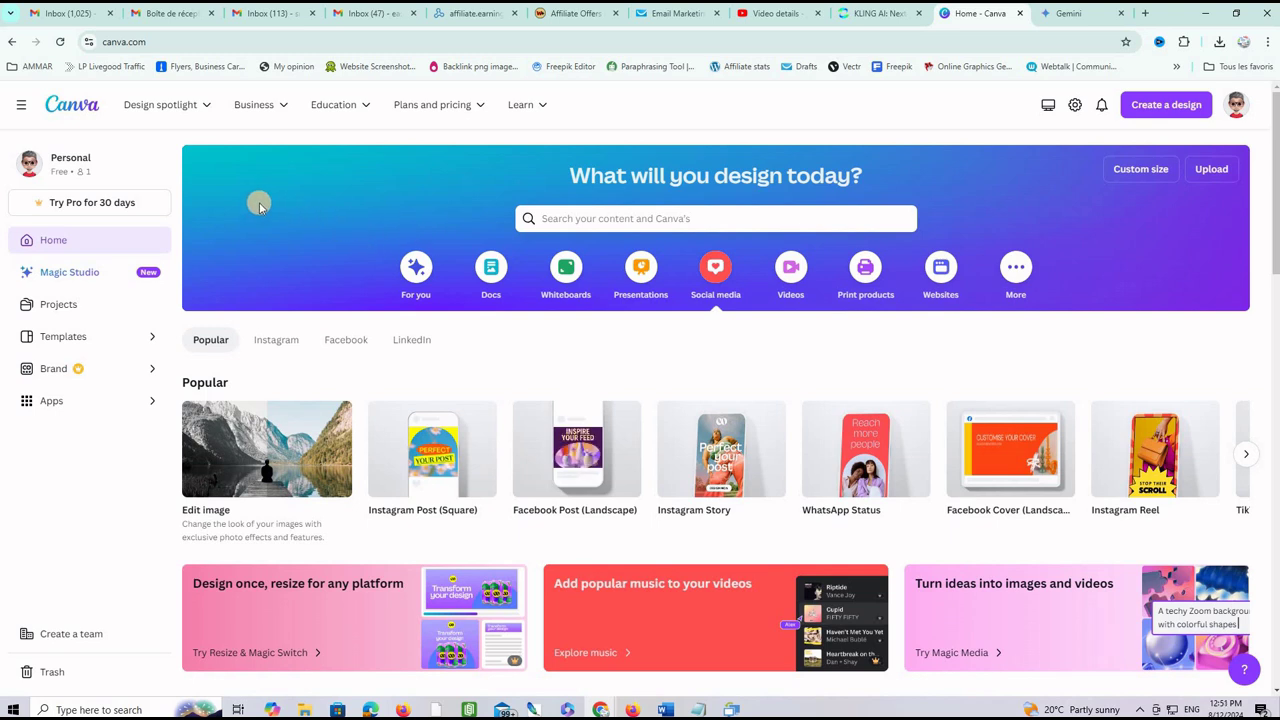
# Search Canva for 'youtube thumbnail' templates and scroll through the results
pyautogui.click(603, 218)
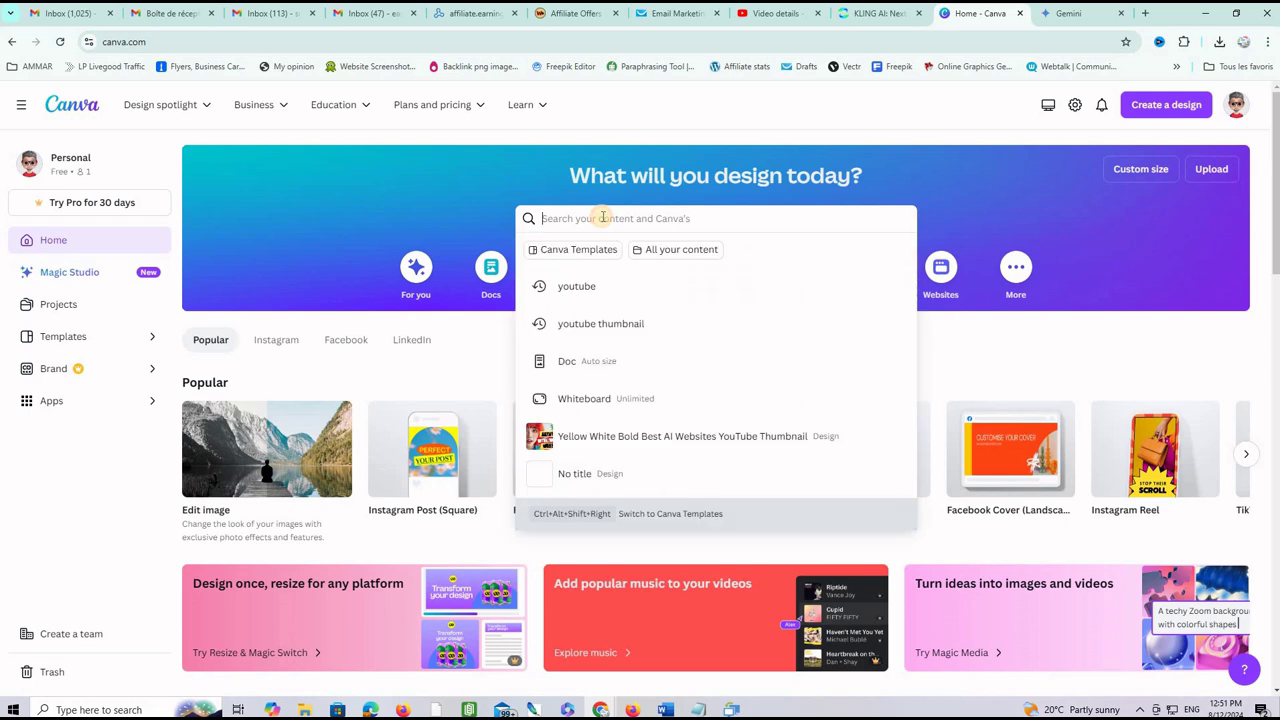
pyautogui.click(597, 324)
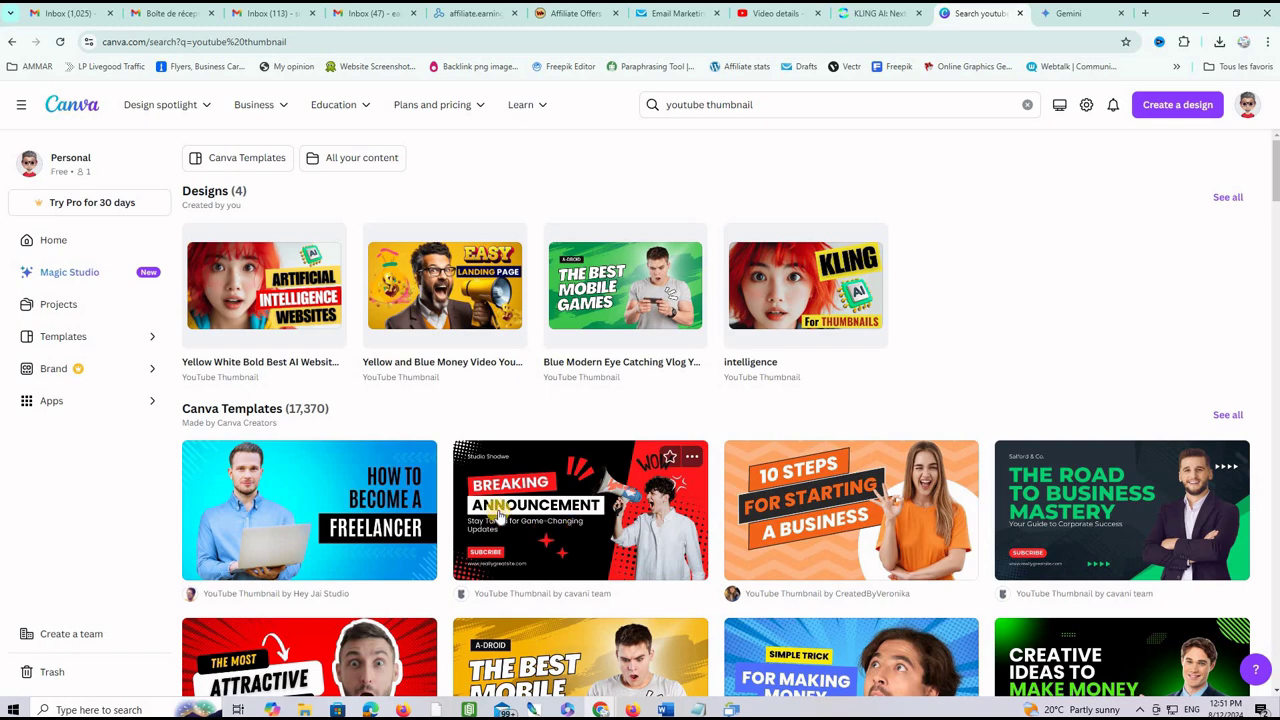
pyautogui.scroll(-1, 513, 497)
pyautogui.scroll(1, 513, 497)
pyautogui.scroll(-5, 513, 497)
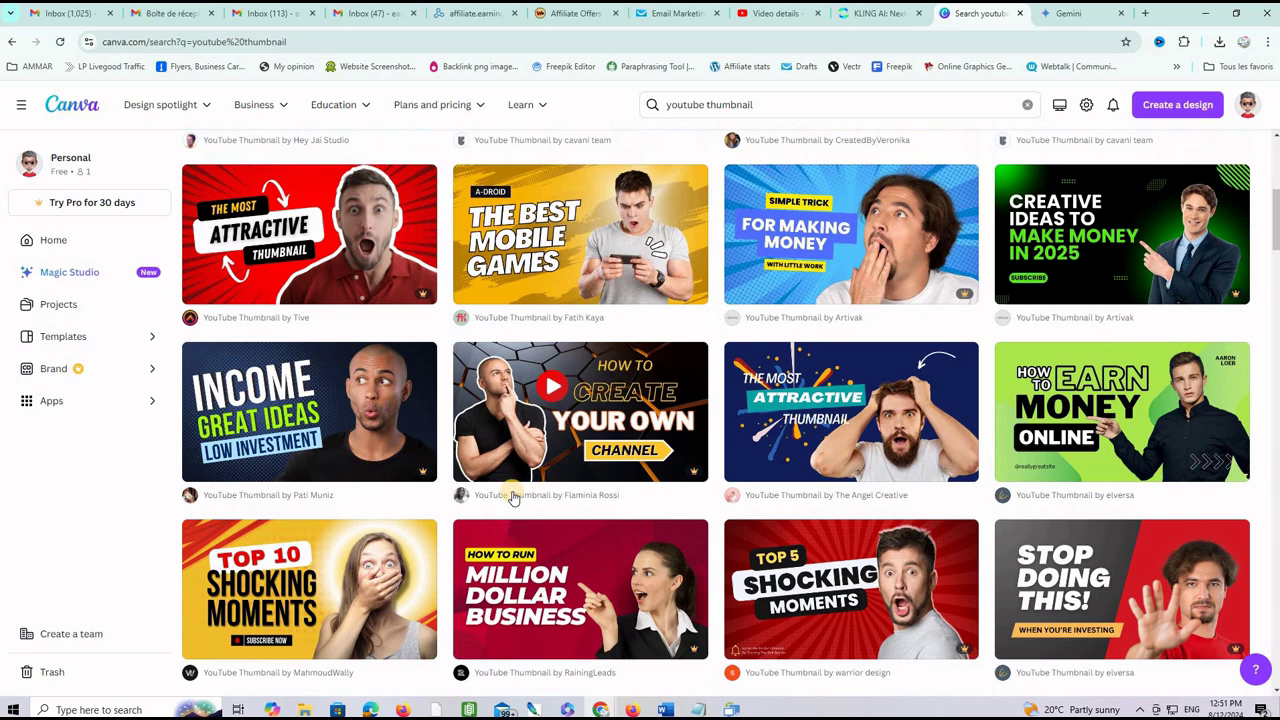
pyautogui.scroll(-5, 513, 497)
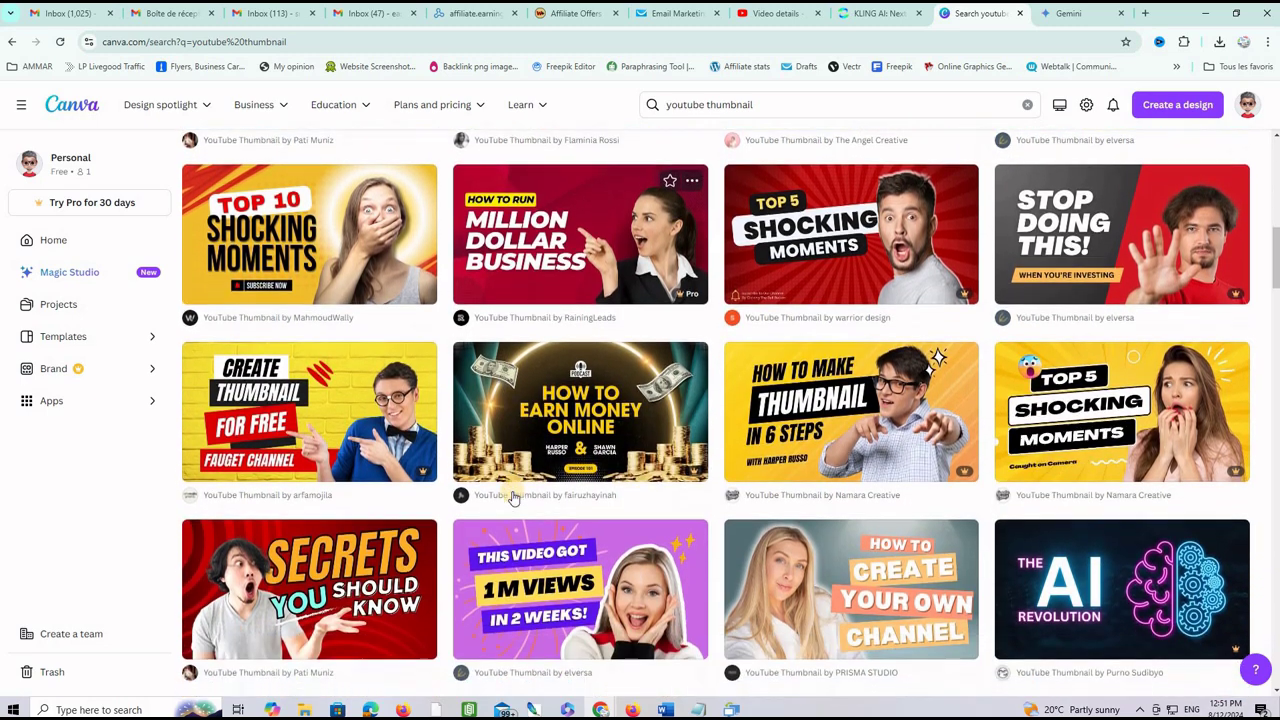
pyautogui.scroll(-1, 513, 497)
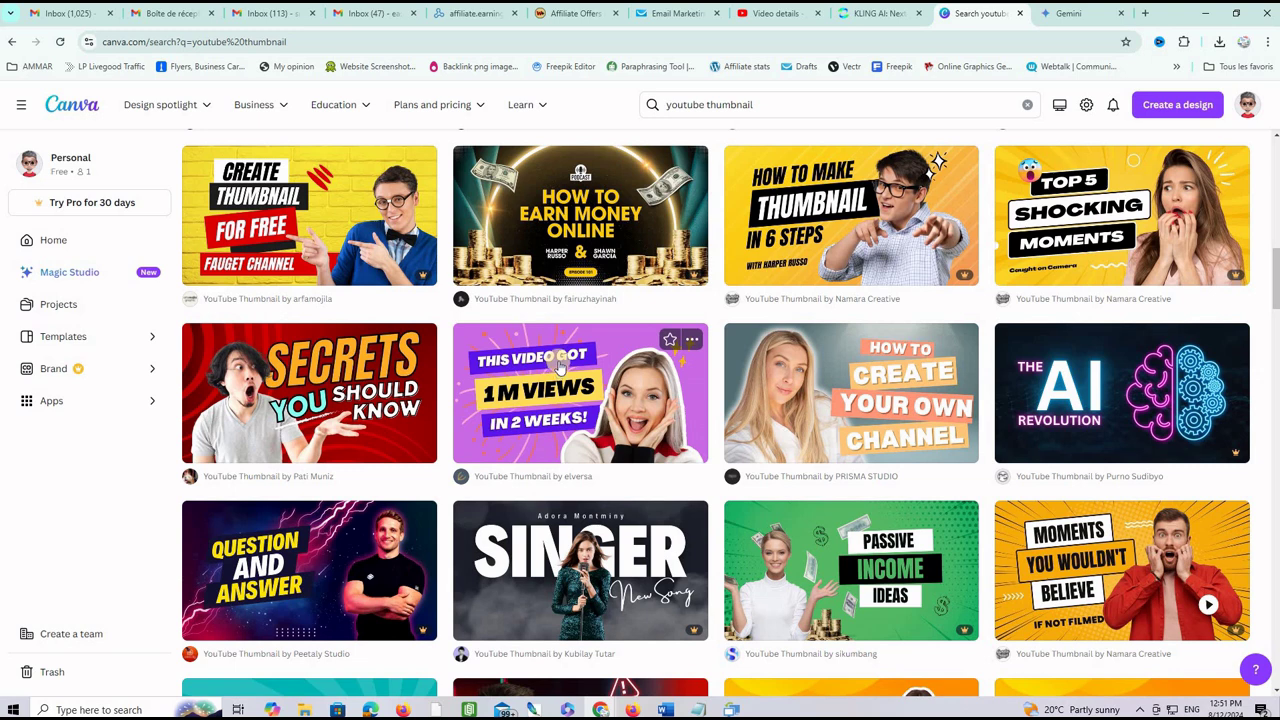
pyautogui.scroll(-2, 560, 368)
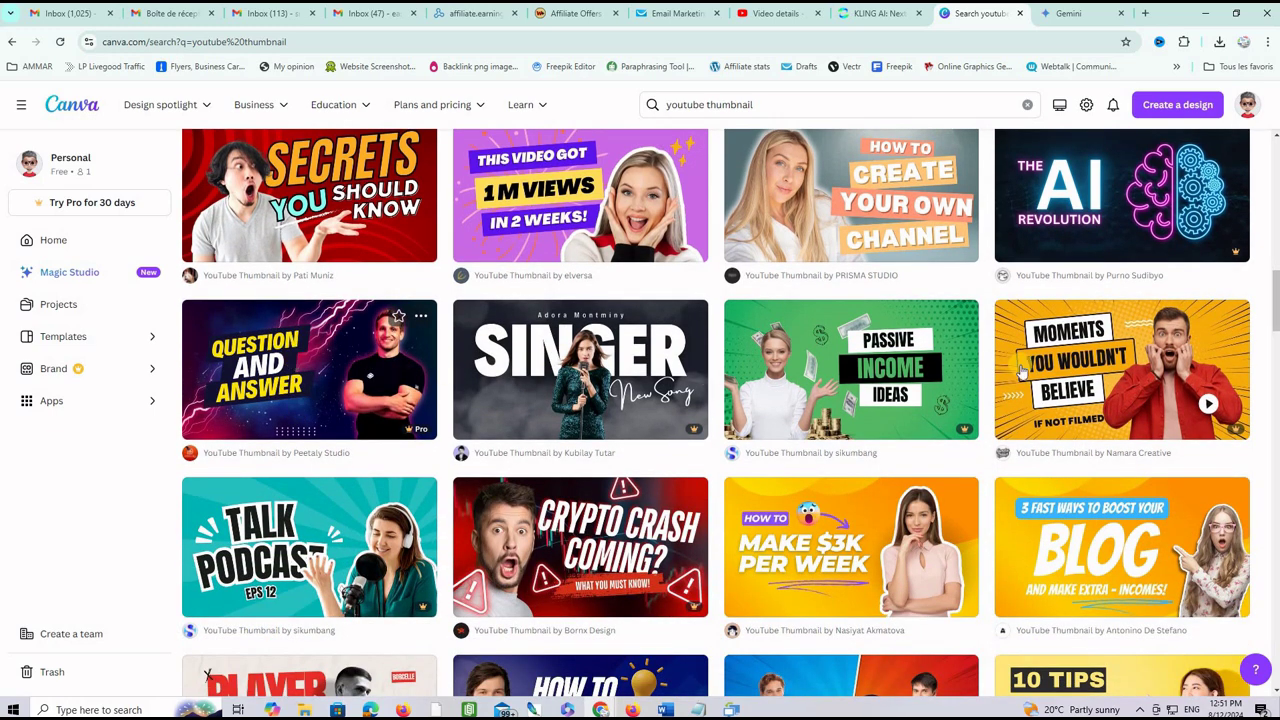
pyautogui.scroll(-2, 884, 366)
pyautogui.scroll(-3, 884, 366)
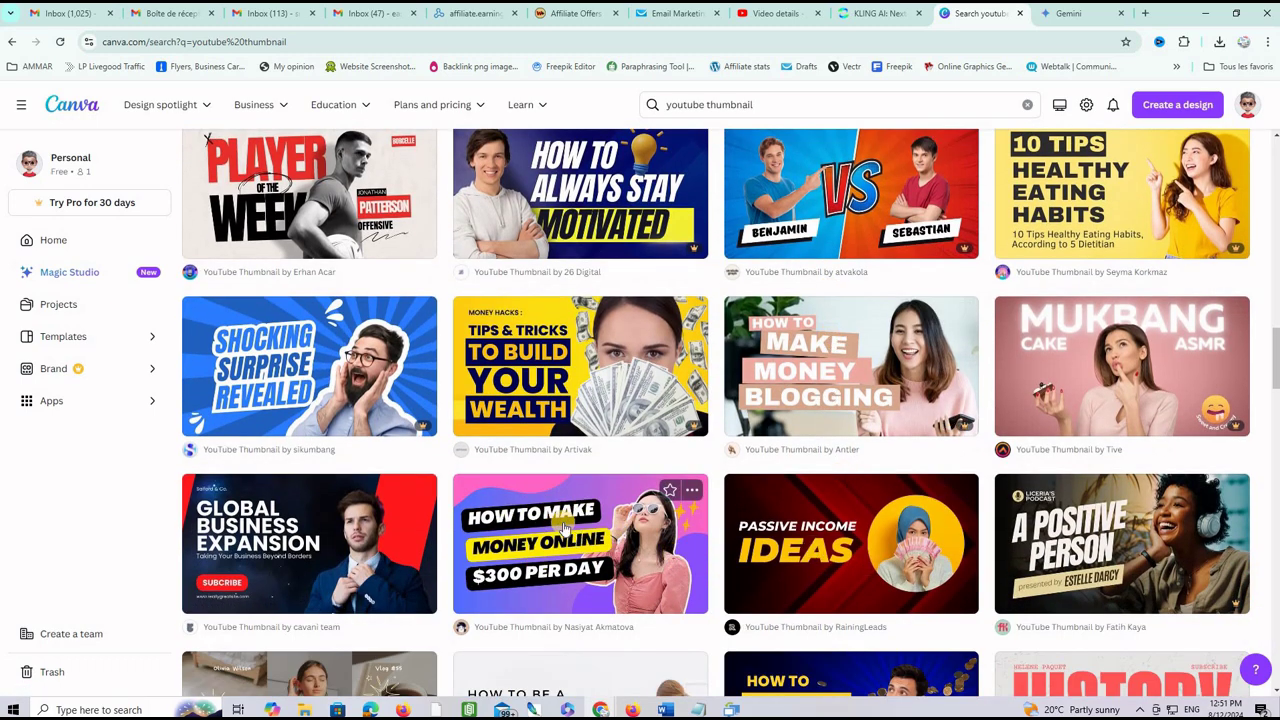
# Open the Pink and Purple Money Finance template for editing and select its woman photo
pyautogui.click(548, 528)
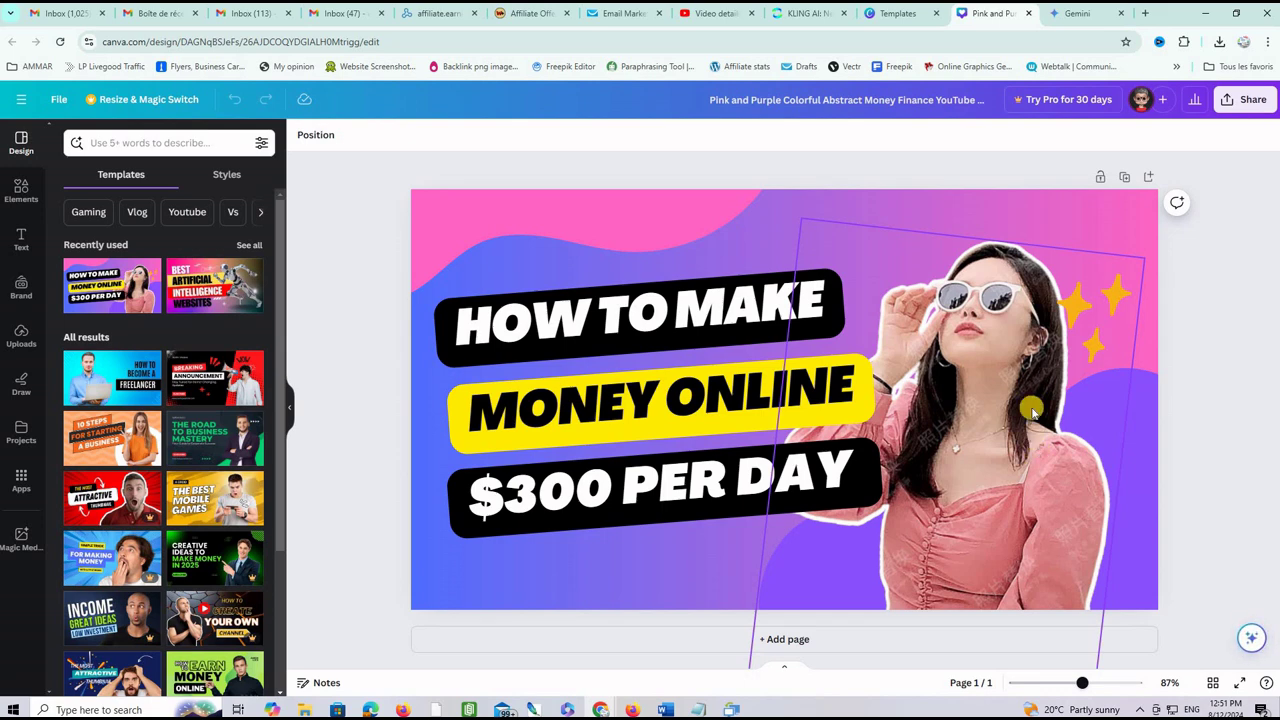
pyautogui.click(1027, 340)
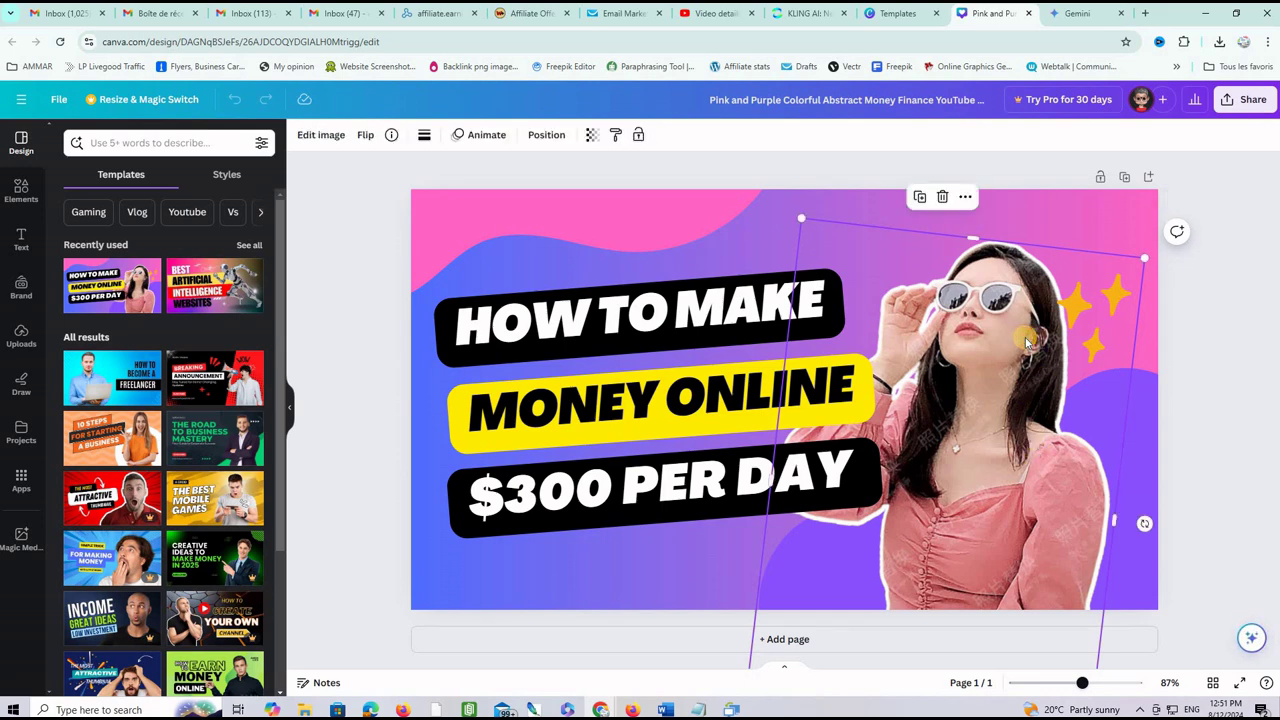
# Delete the woman photo, sparkle graphic, gradient background, purple wave and pink top-left shape
pyautogui.click(942, 196)
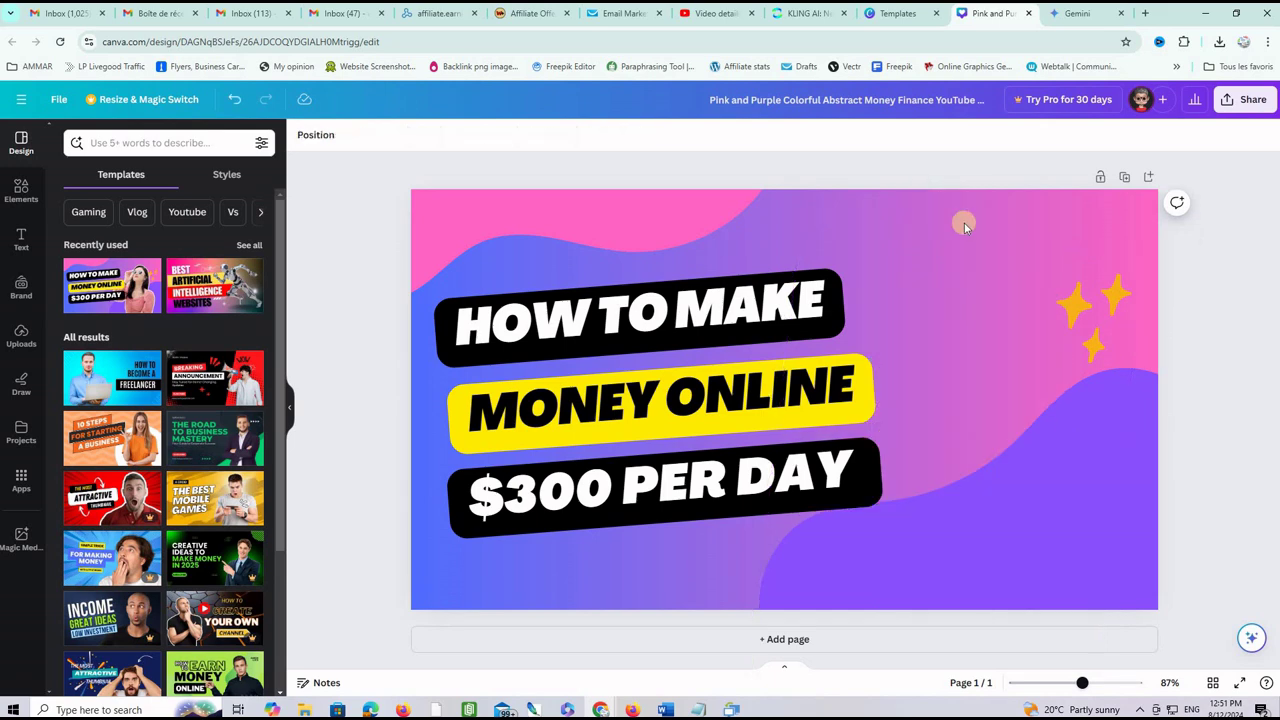
pyautogui.click(1085, 315)
pyautogui.click(1090, 228)
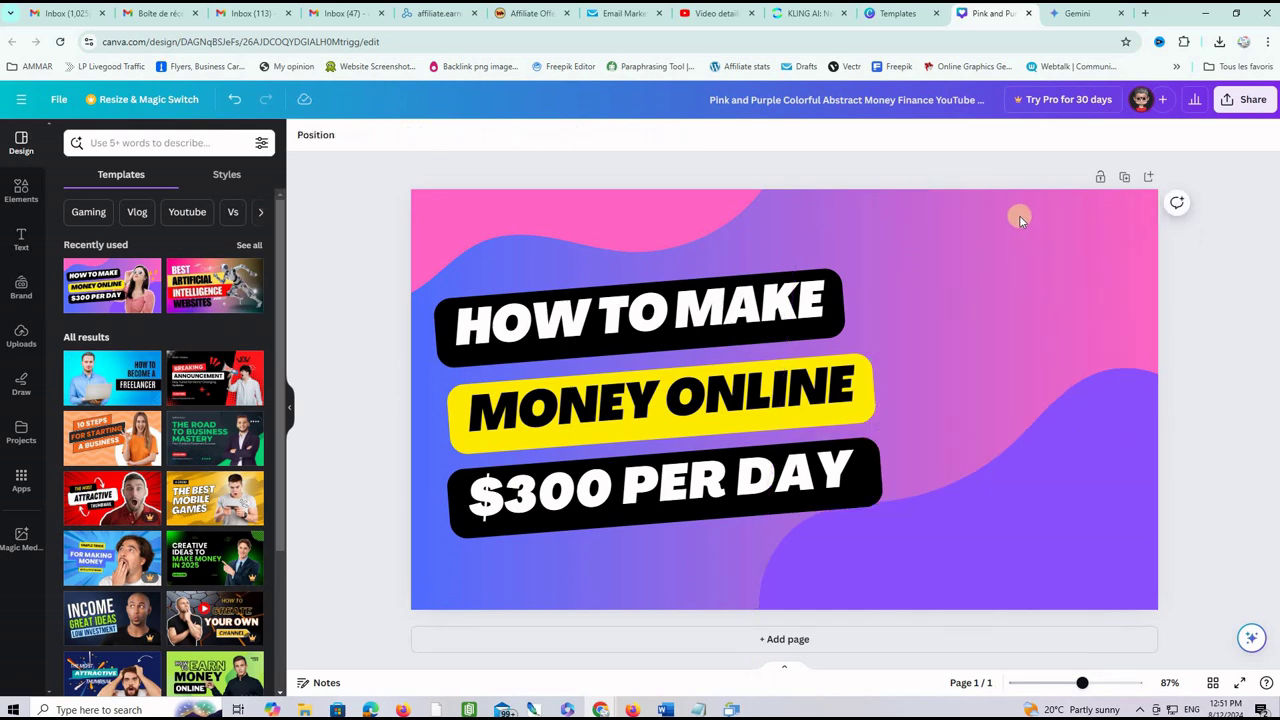
pyautogui.click(1019, 215)
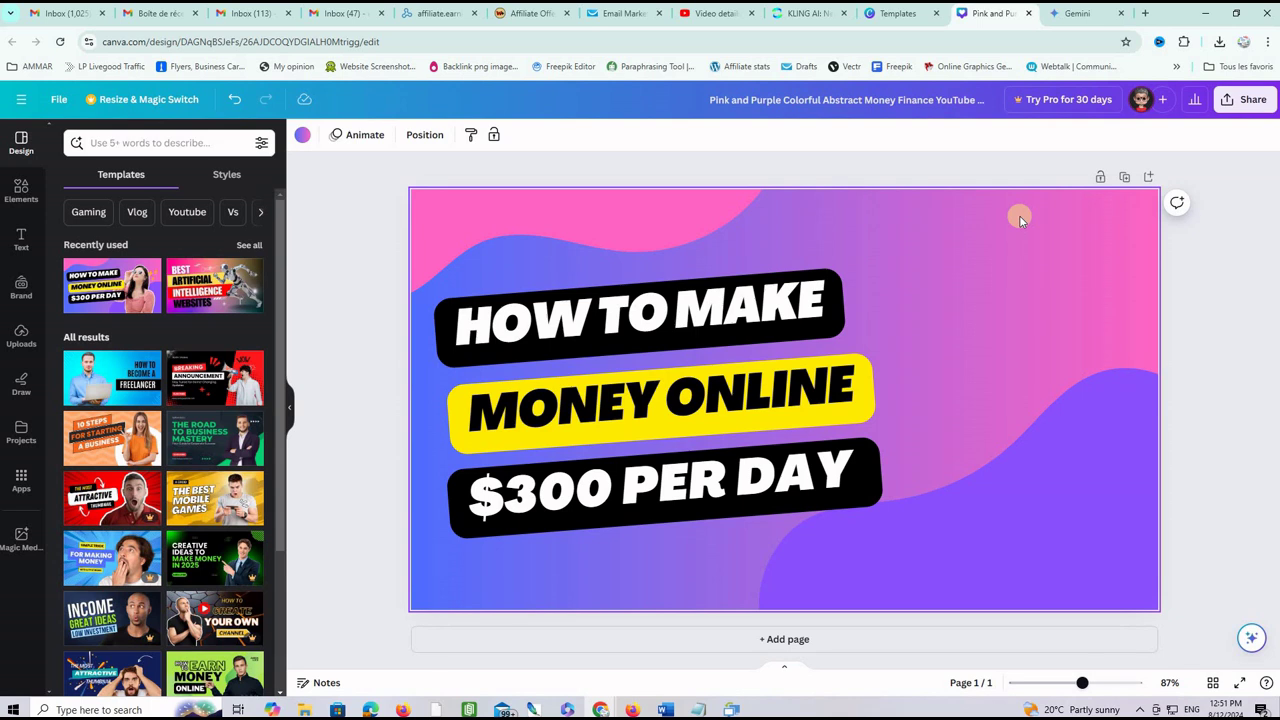
pyautogui.press('Delete')
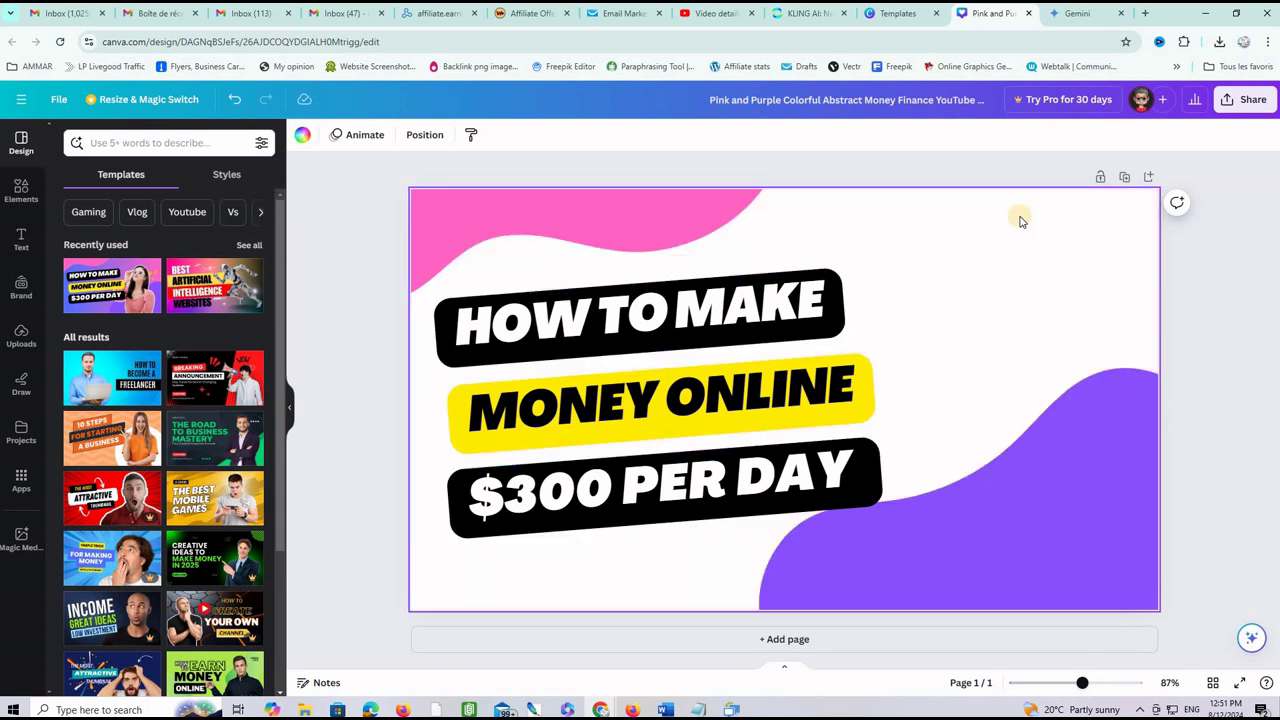
pyautogui.click(1081, 458)
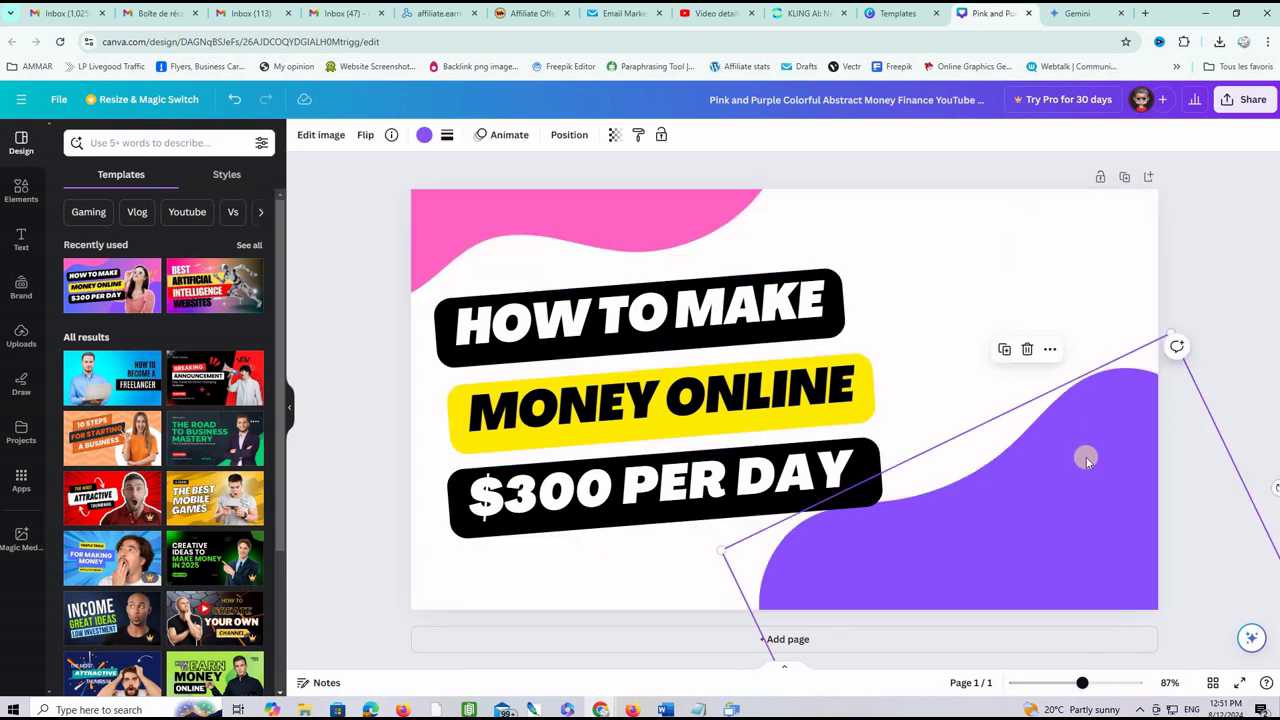
pyautogui.press('Delete')
pyautogui.click(621, 218)
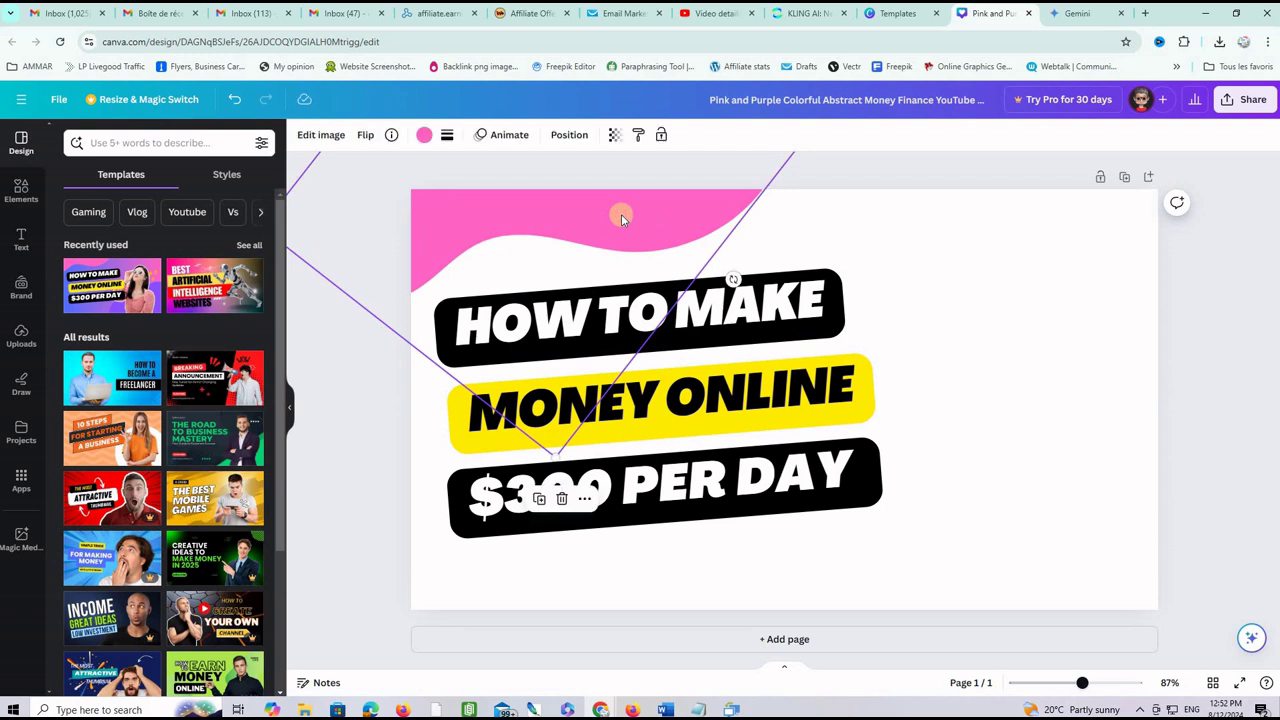
pyautogui.press('Delete')
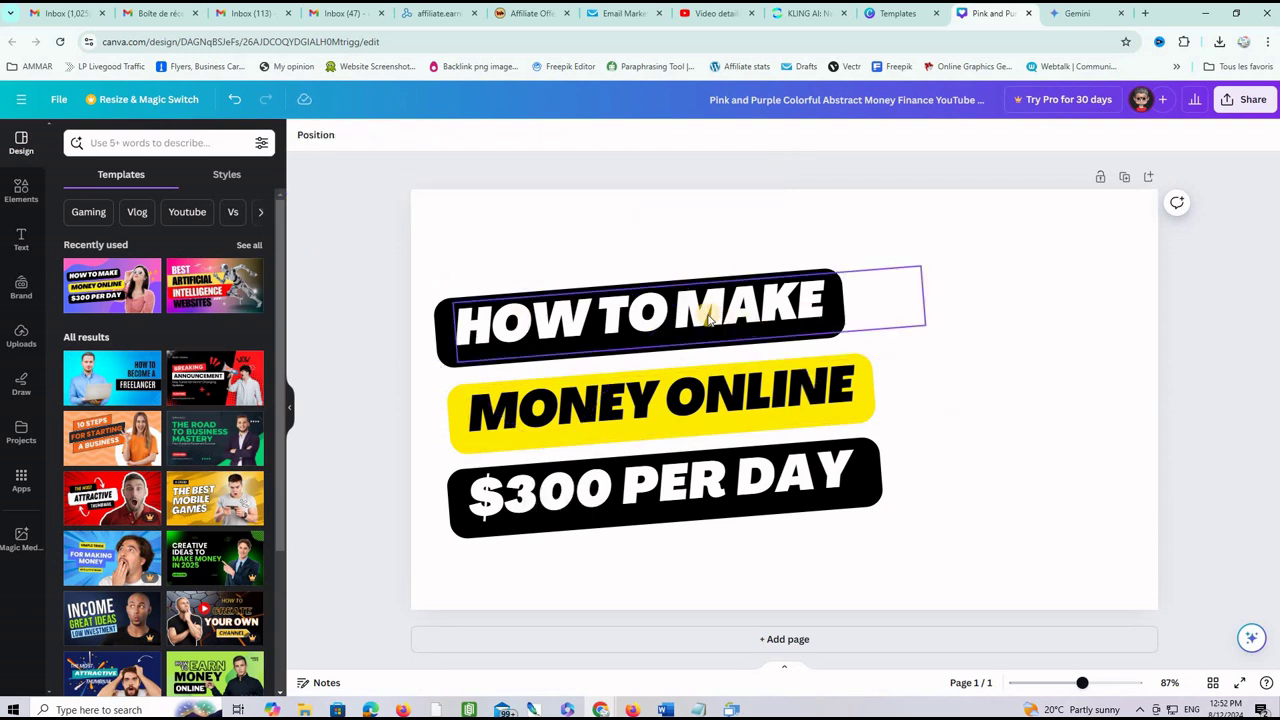
# Move HOW TO MAKE, MONEY ONLINE and $300 PER DAY to the page's right side
pyautogui.moveTo(735, 320); pyautogui.dragTo(1018, 285)
pyautogui.moveTo(710, 388); pyautogui.dragTo(959, 355)
pyautogui.moveTo(718, 455); pyautogui.dragTo(968, 417)
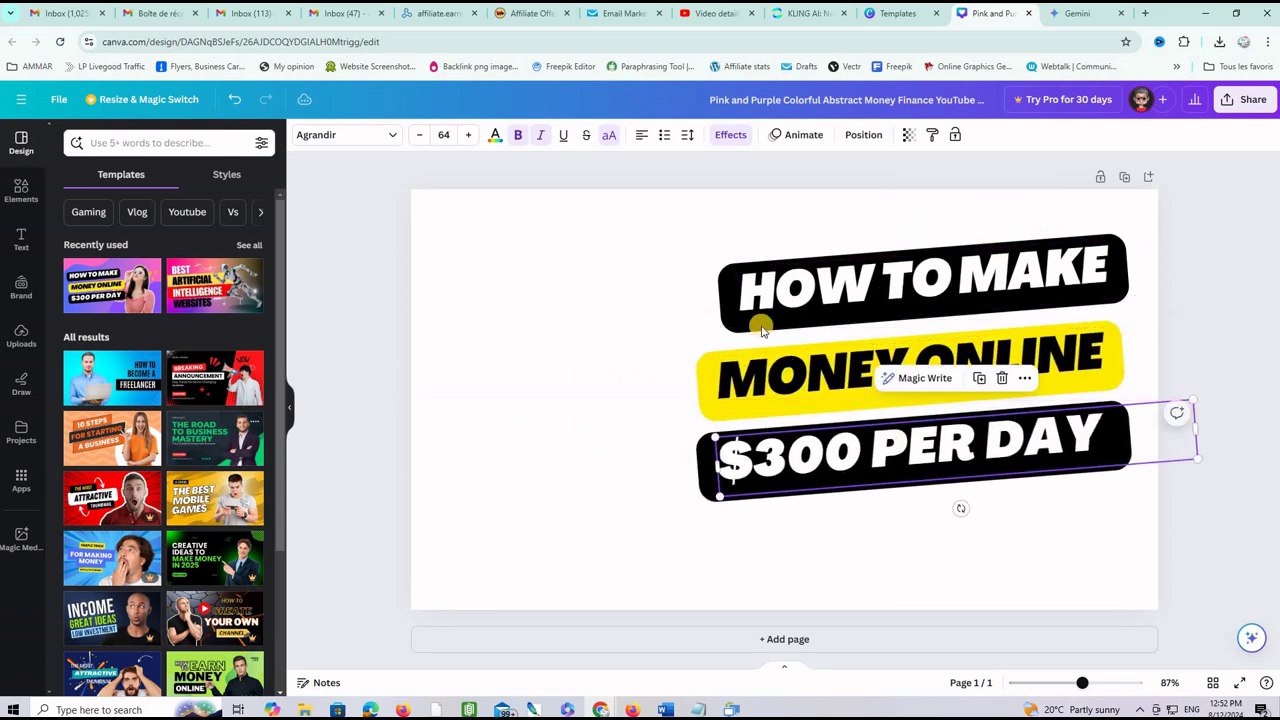
pyautogui.click(548, 232)
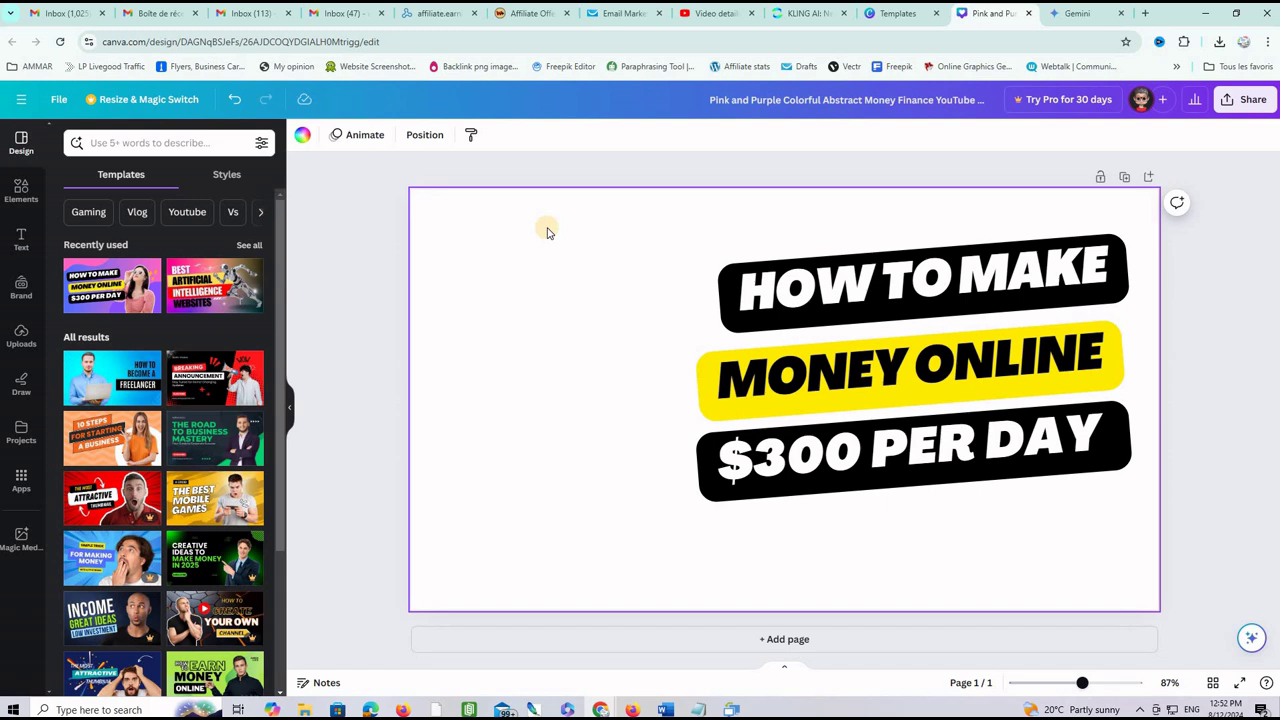
# Upload the red-haired girl image from the computer and add it to the page
pyautogui.click(35, 337)
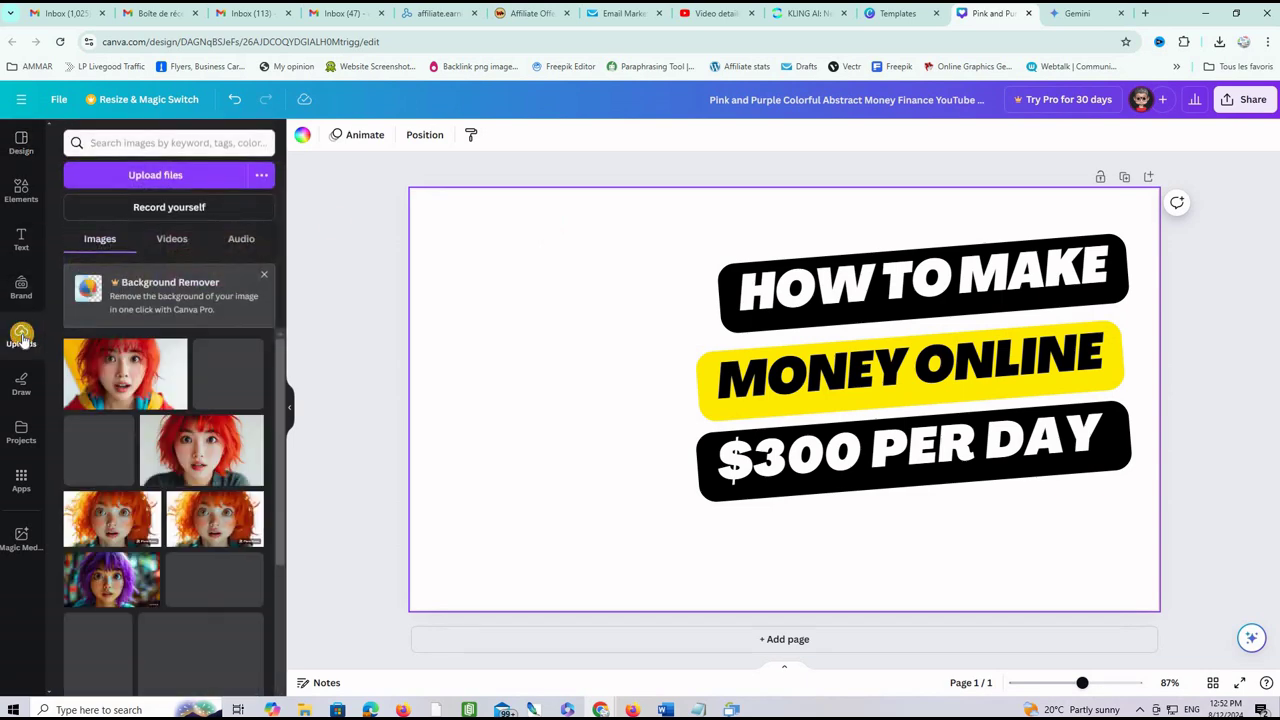
pyautogui.click(172, 175)
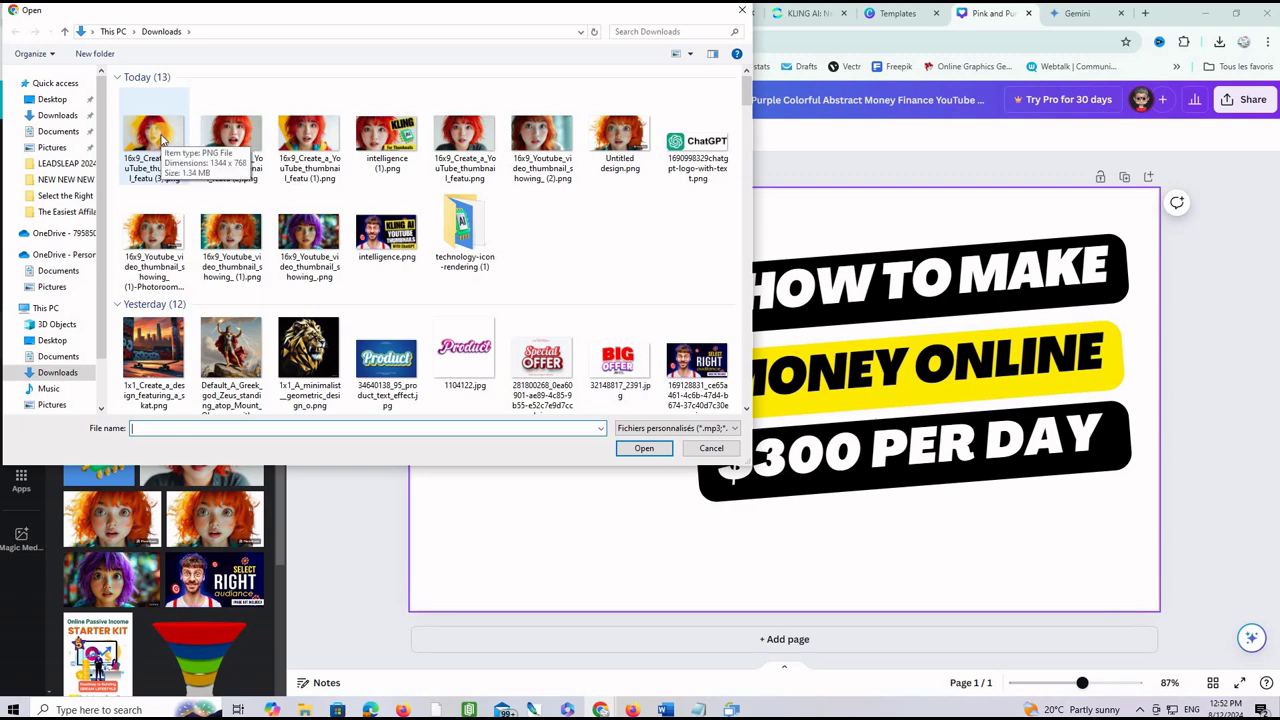
pyautogui.doubleClick(307, 138)
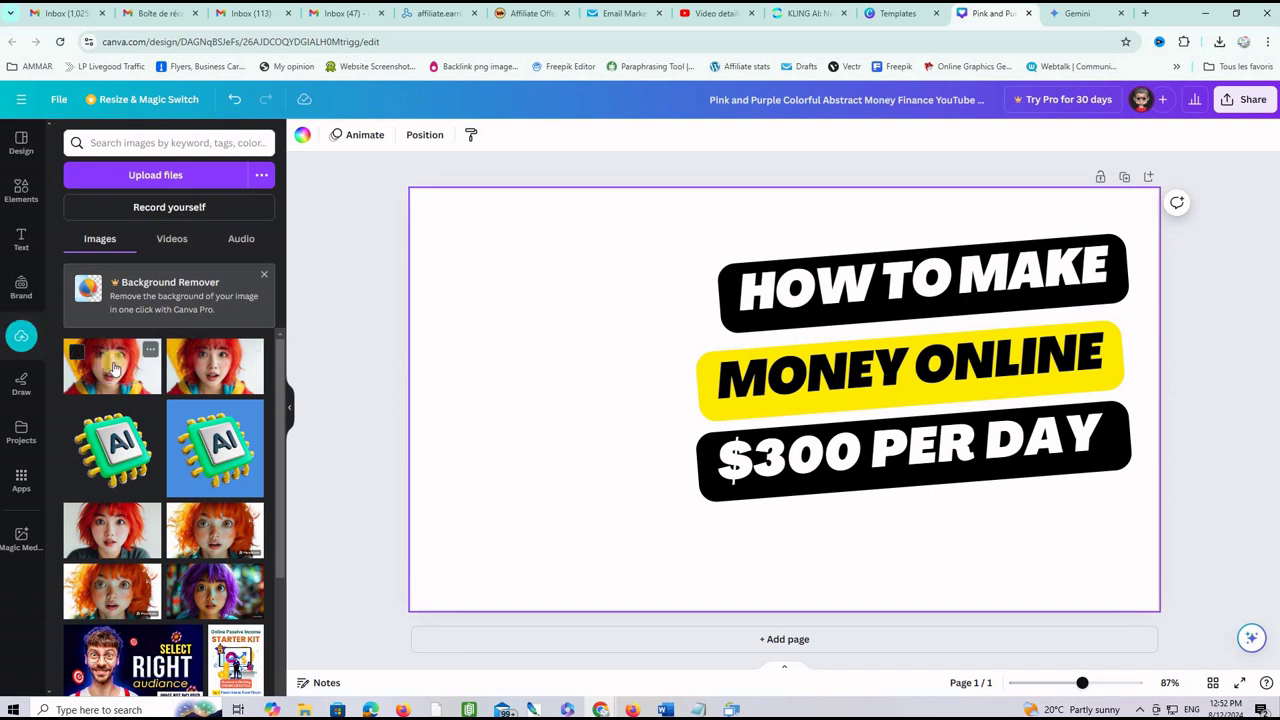
pyautogui.click(113, 368)
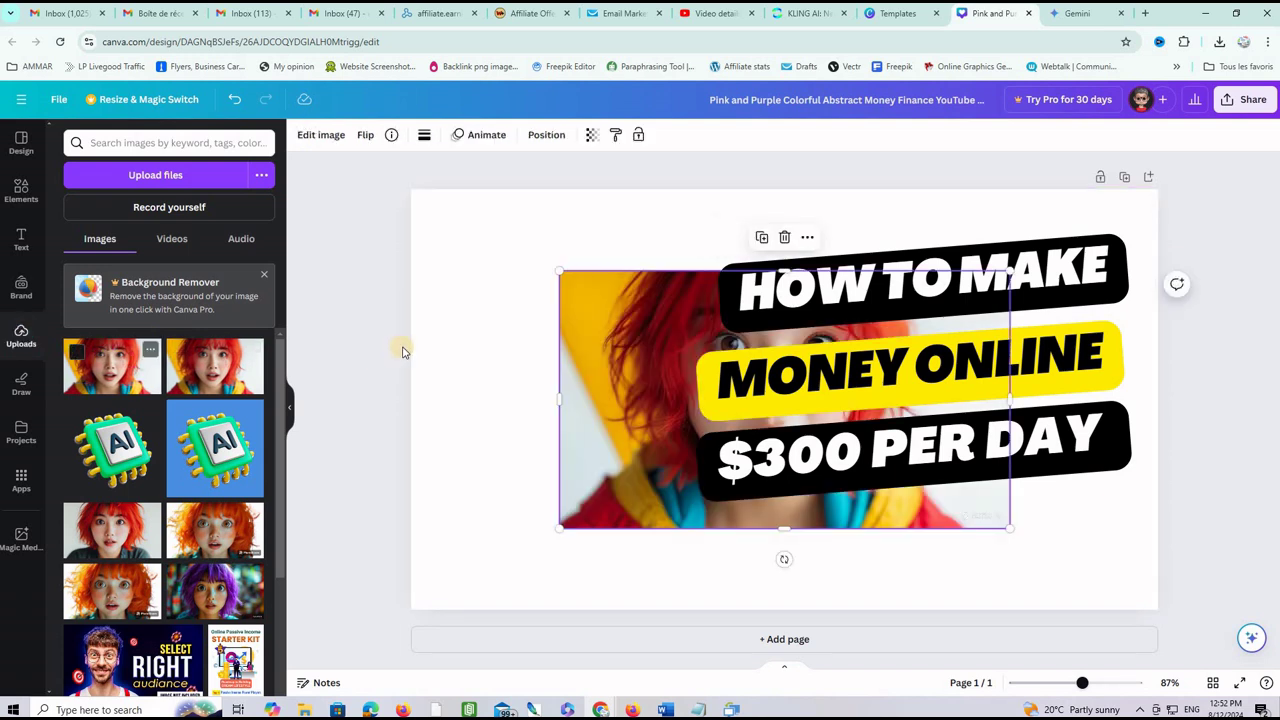
# Resize and reposition the girl photo to fill the left side, slightly higher
pyautogui.moveTo(588, 298); pyautogui.dragTo(398, 222)
pyautogui.moveTo(419, 520); pyautogui.dragTo(375, 545)
pyautogui.moveTo(1000, 545); pyautogui.dragTo(1116, 605)
pyautogui.moveTo(1071, 549); pyautogui.dragTo(978, 552)
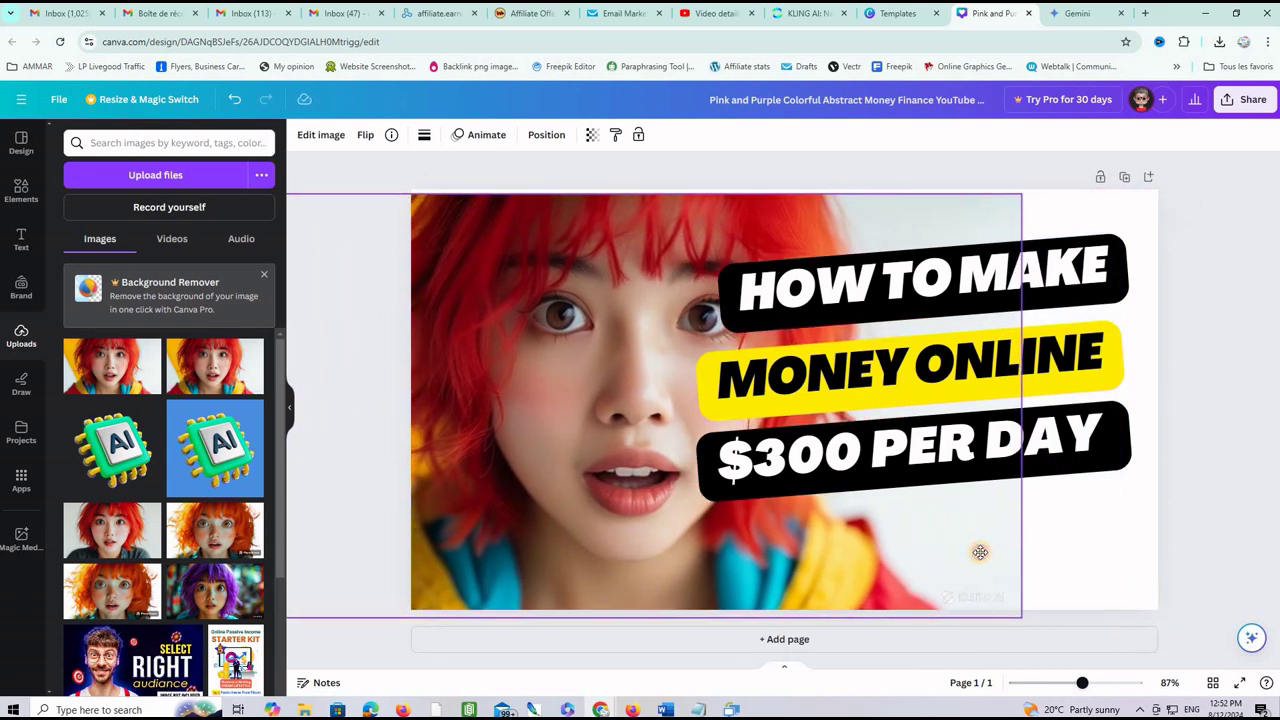
pyautogui.moveTo(980, 551); pyautogui.dragTo(980, 536)
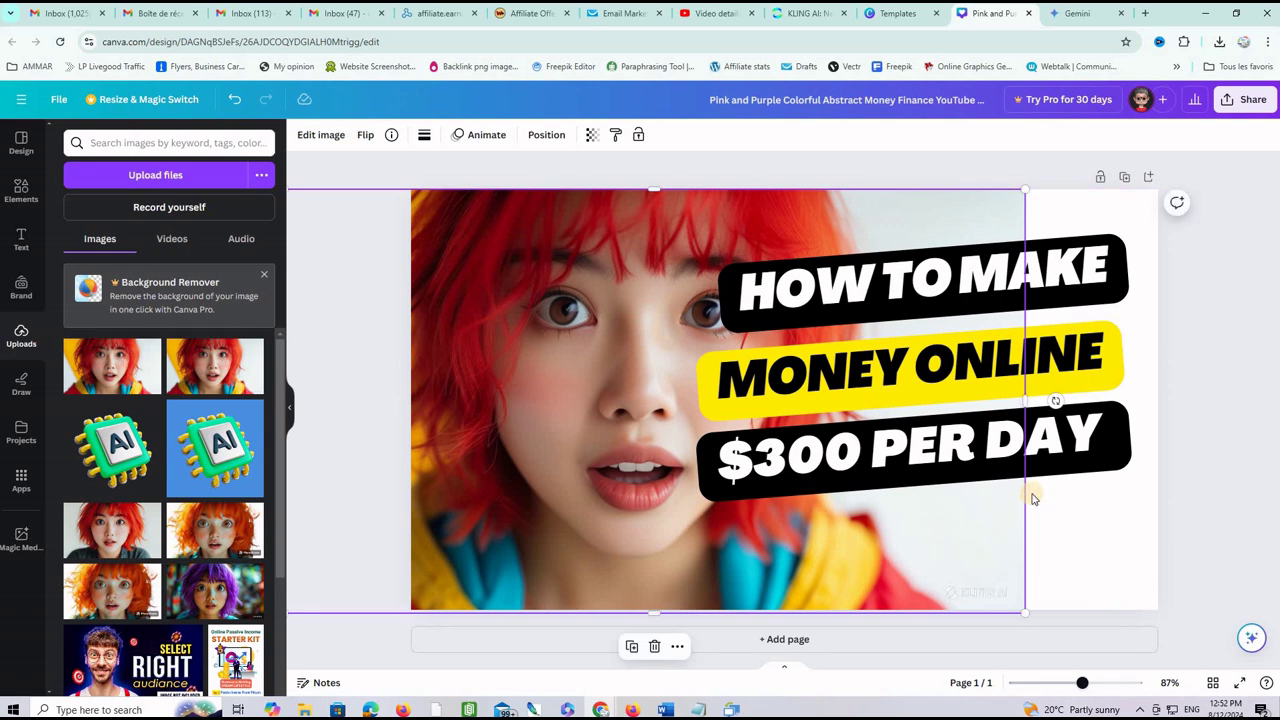
pyautogui.click(1218, 445)
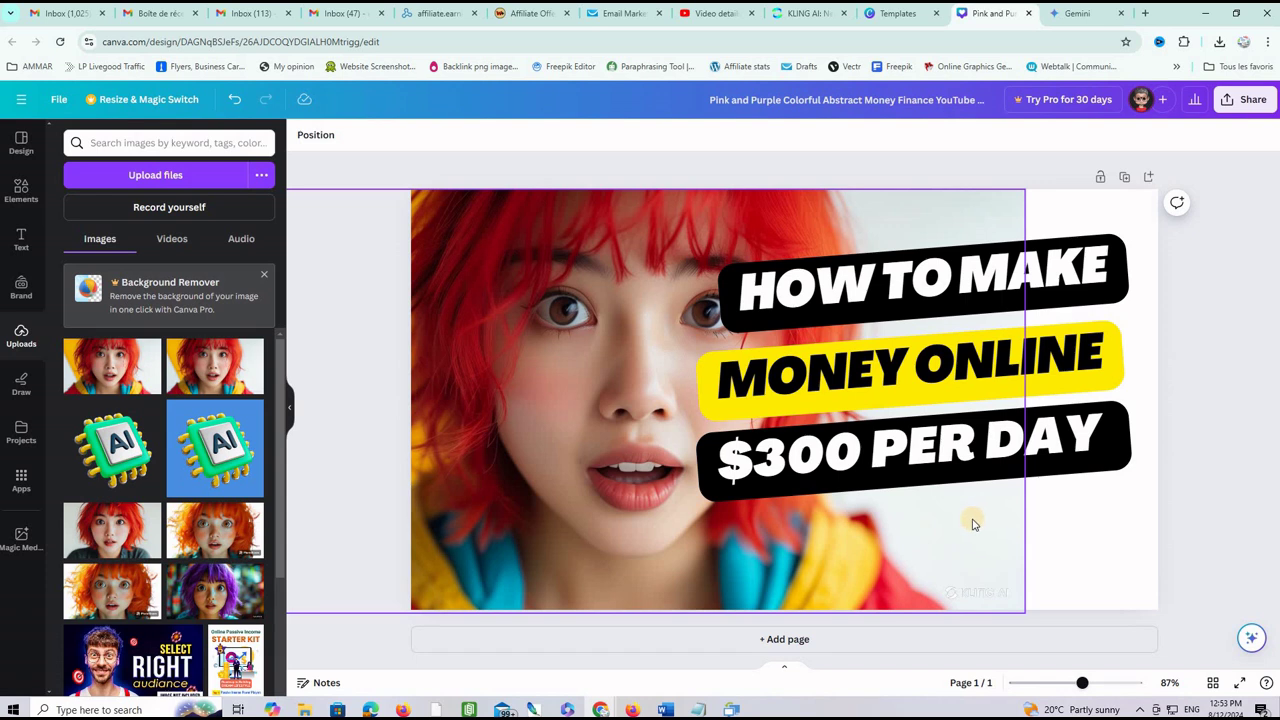
# Change the page background colour from white to a pale grey from Default colors
pyautogui.click(1092, 523)
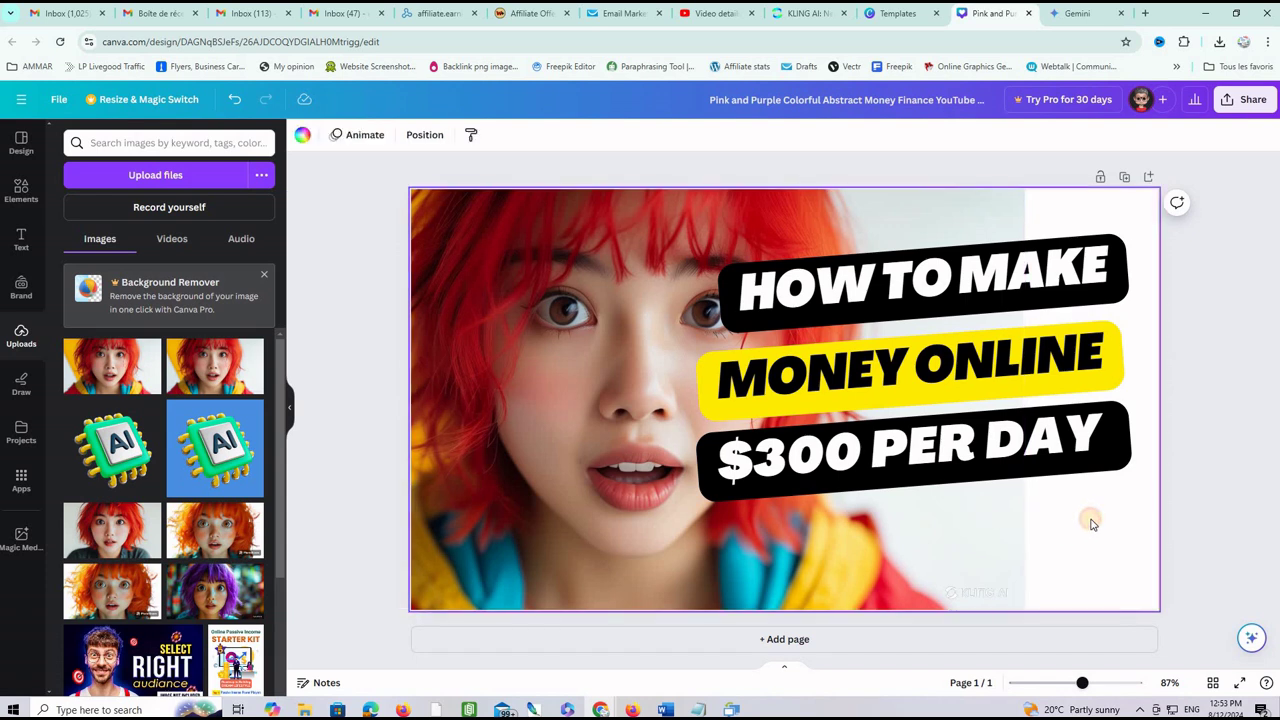
pyautogui.click(302, 136)
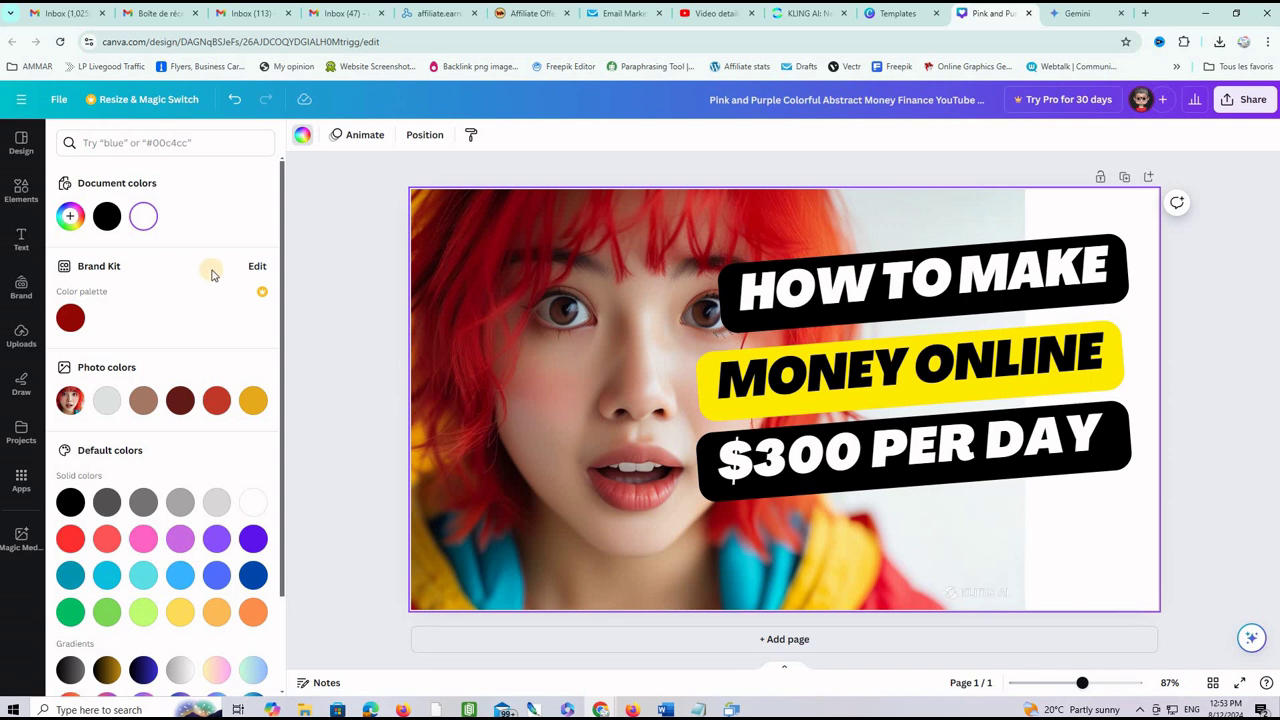
pyautogui.scroll(-1, 114, 298)
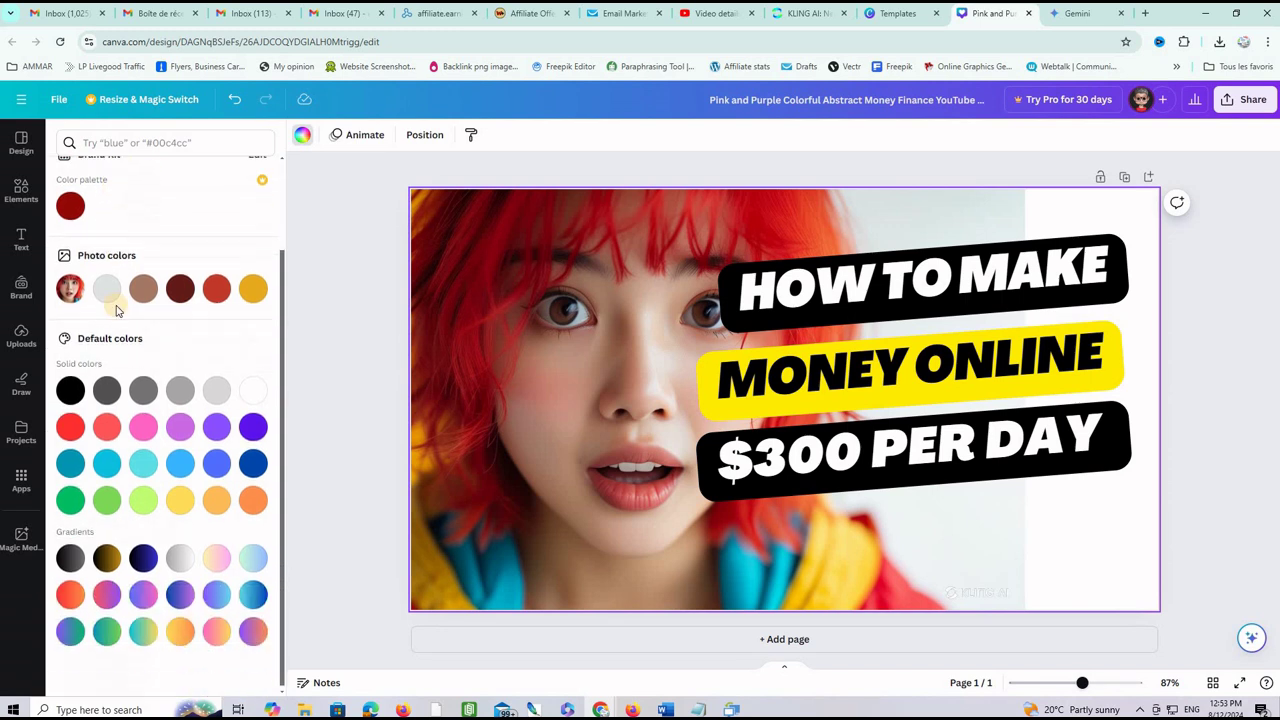
pyautogui.click(183, 393)
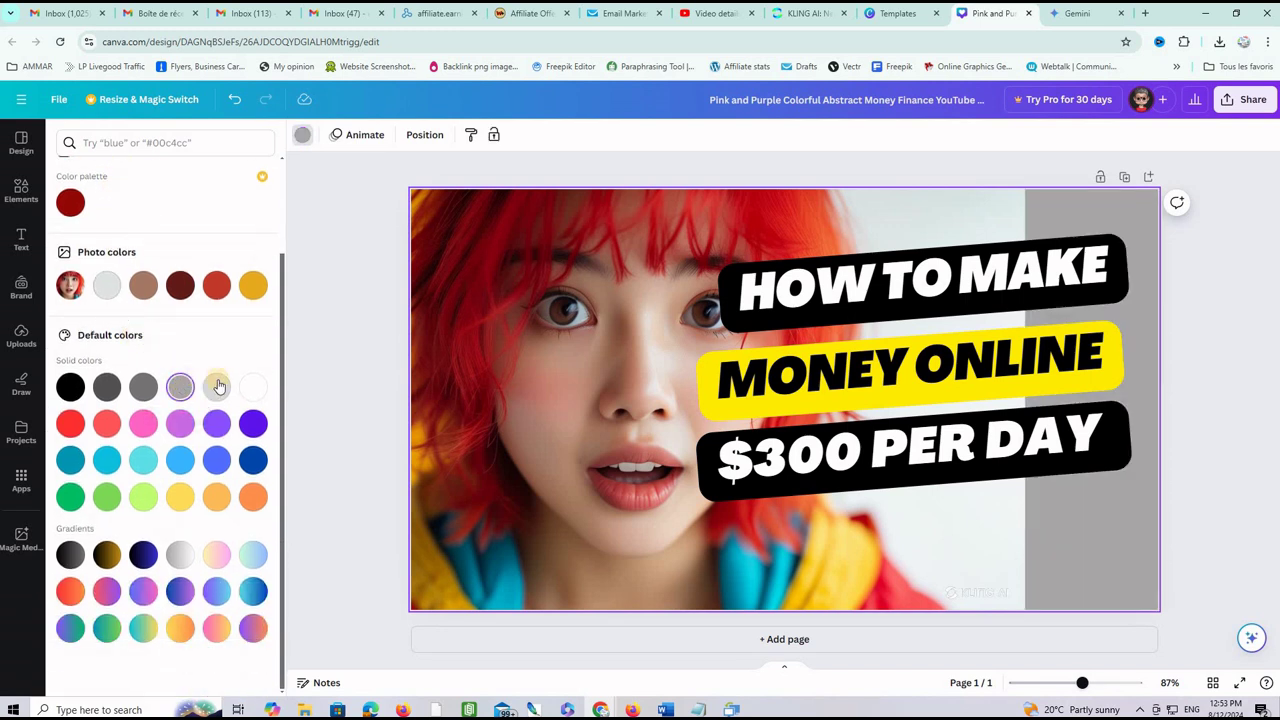
pyautogui.click(218, 390)
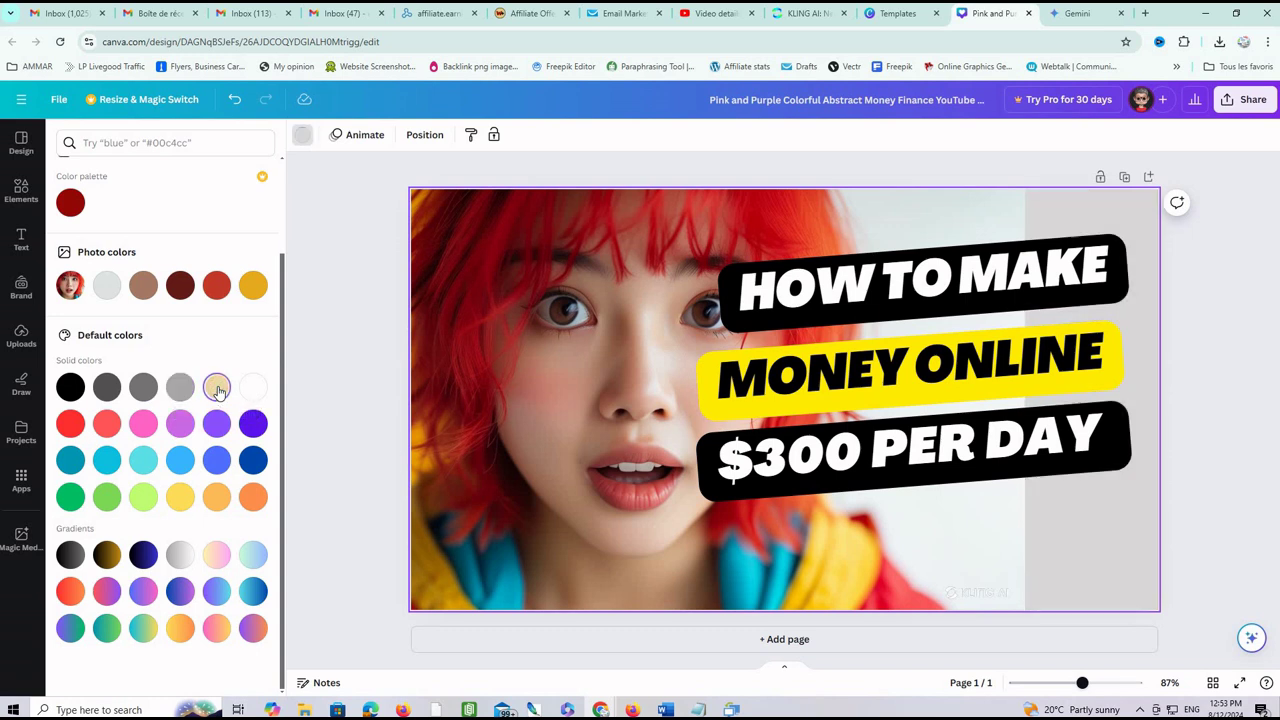
# Replace the HOW TO MAKE headline with KLING AI, narrow its box and shift it right
pyautogui.doubleClick(948, 279)
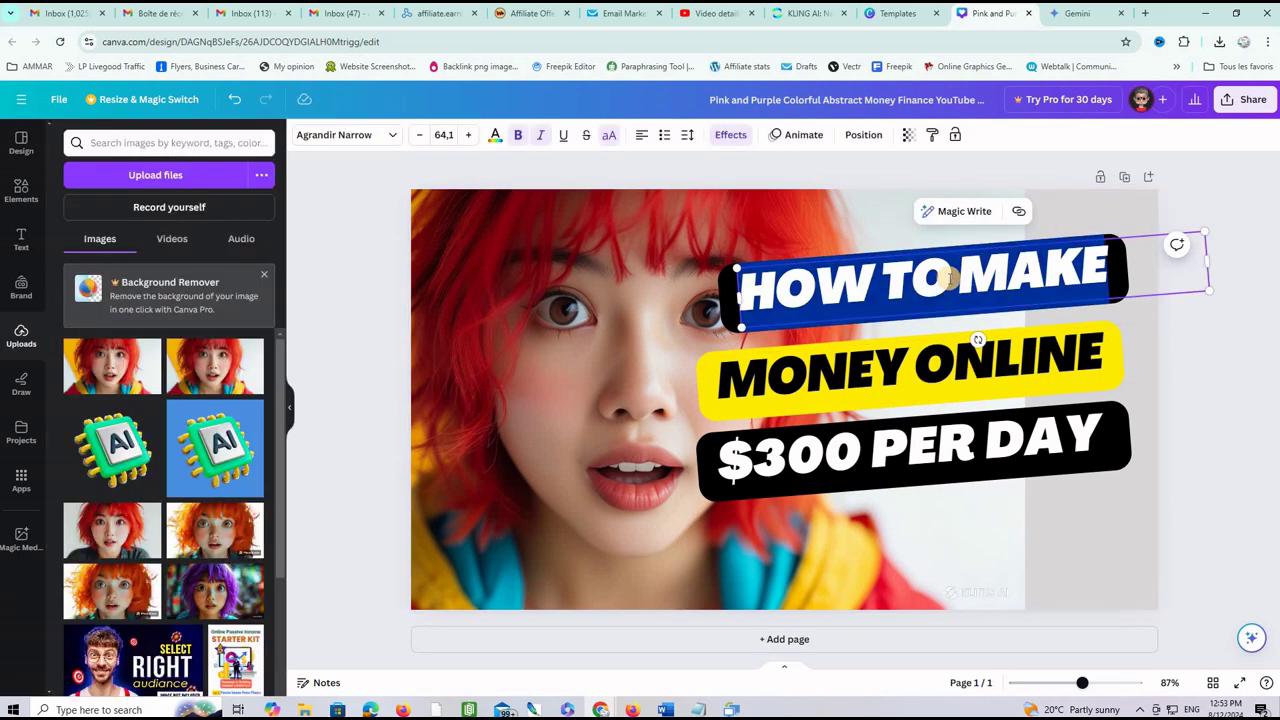
pyautogui.write('KL')
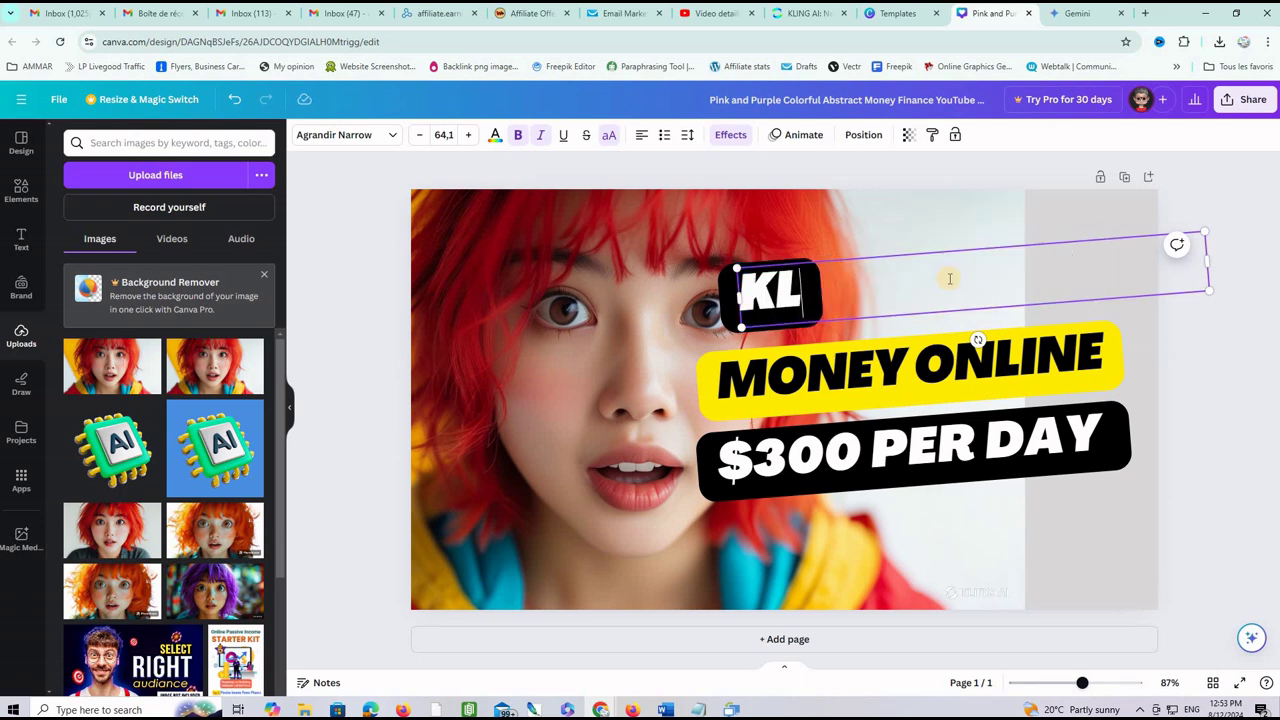
pyautogui.write('ING AI')
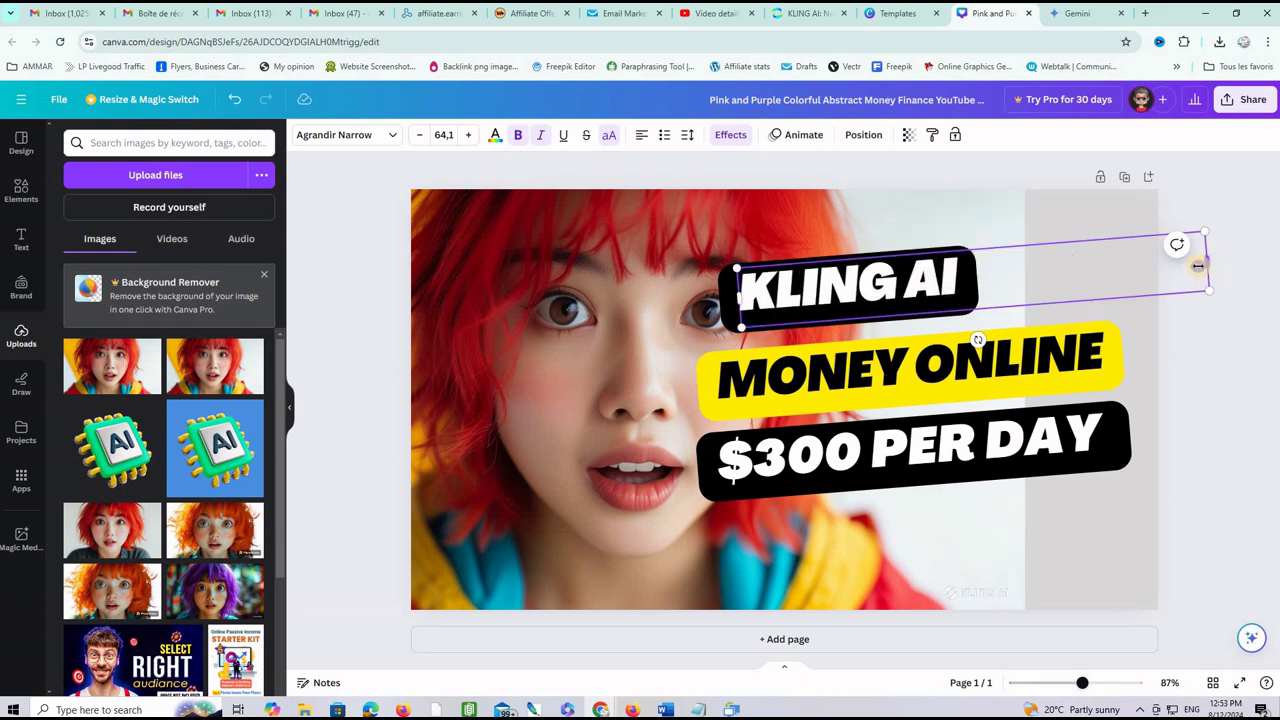
pyautogui.moveTo(1206, 264); pyautogui.dragTo(986, 278)
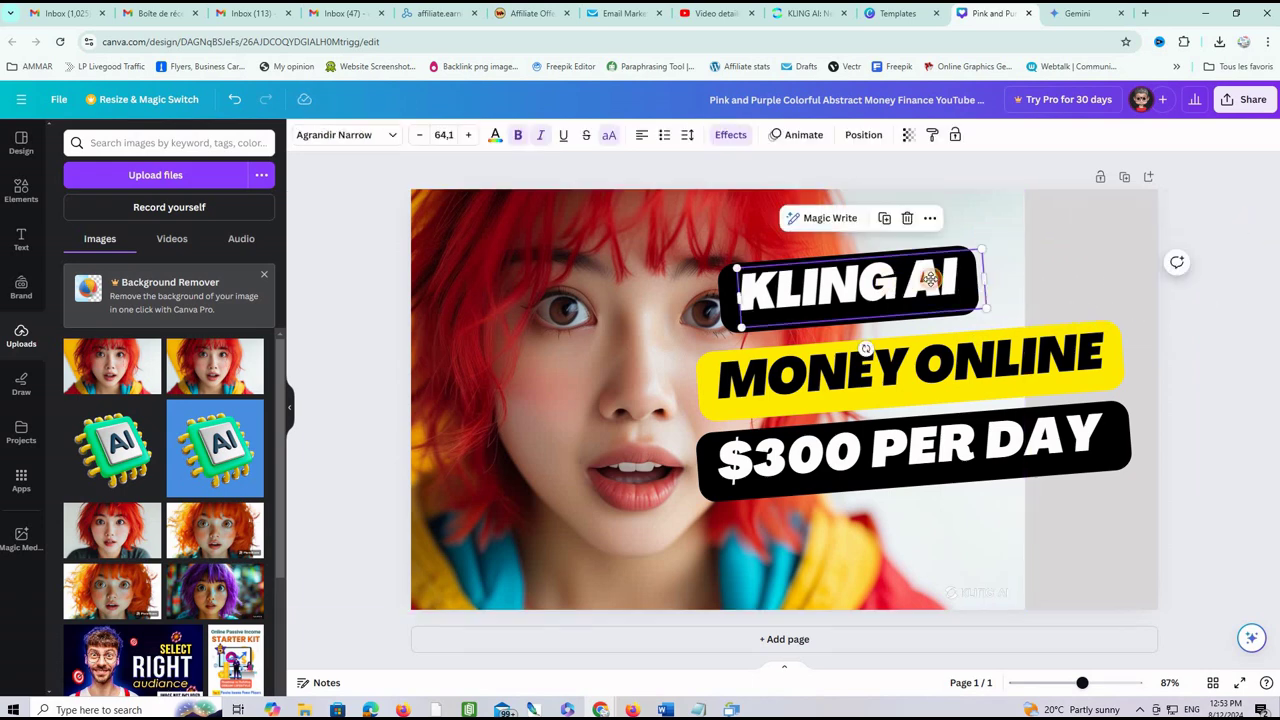
pyautogui.moveTo(920, 272); pyautogui.dragTo(1066, 243)
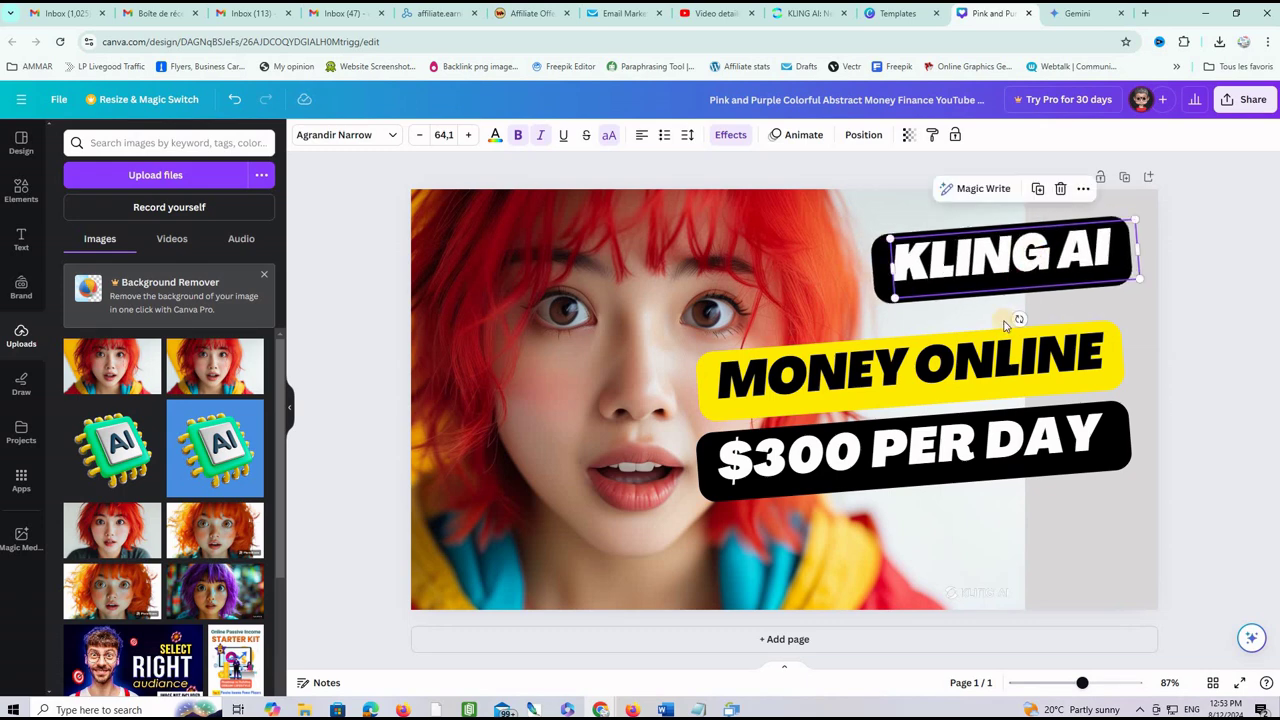
# Narrow MONEY ONLINE to its yellow band and stack all three text blocks lower right
pyautogui.click(938, 364)
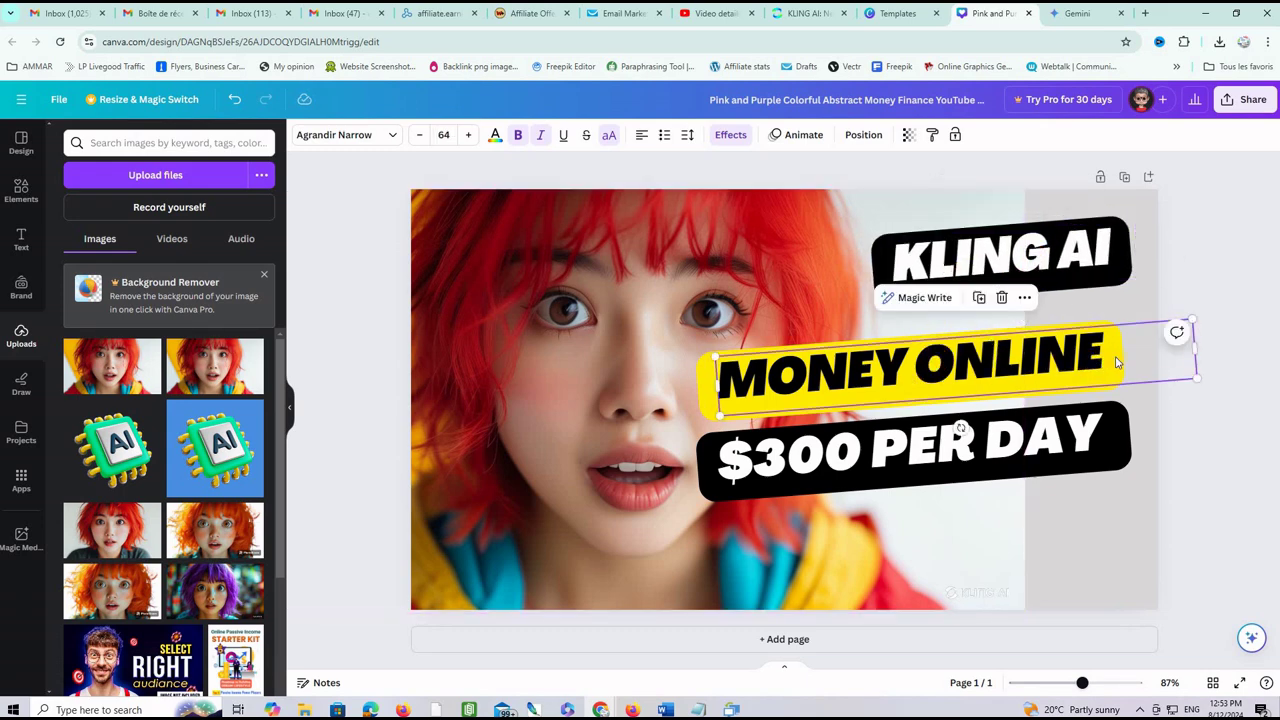
pyautogui.click(1195, 349)
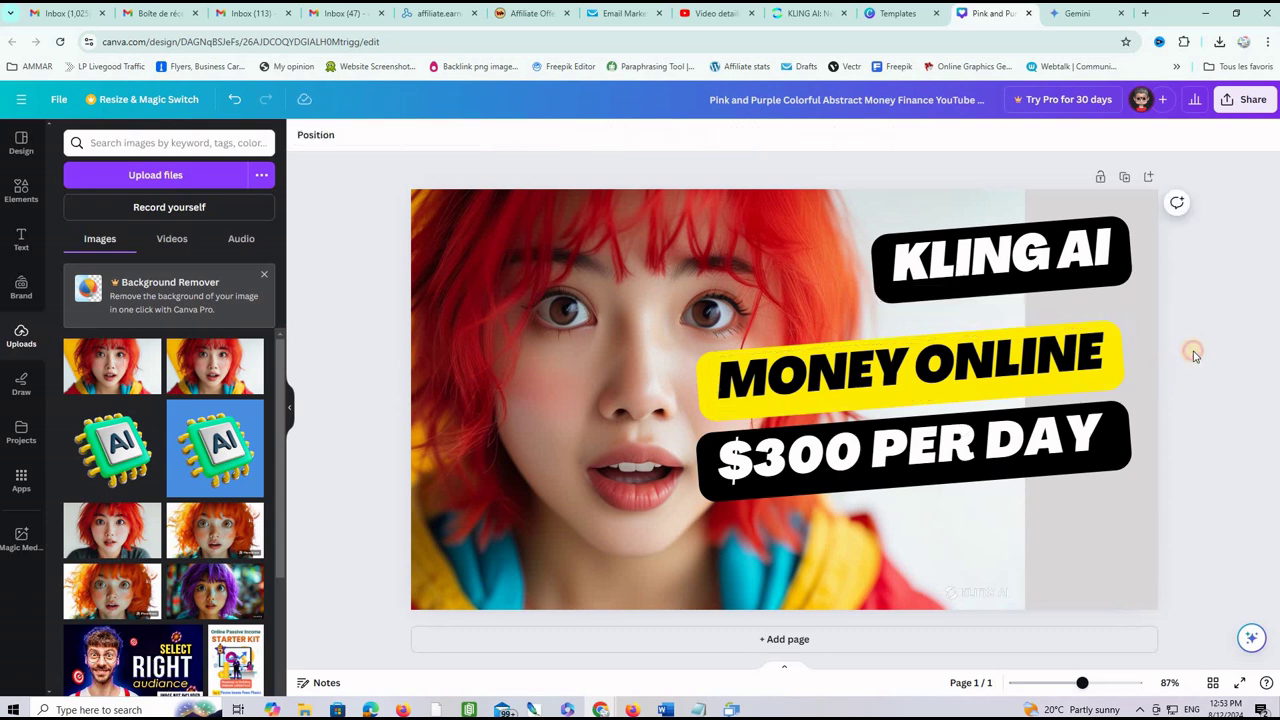
pyautogui.click(1190, 352)
pyautogui.moveTo(1195, 347); pyautogui.dragTo(1128, 360)
pyautogui.moveTo(1001, 372); pyautogui.dragTo(1034, 372)
pyautogui.moveTo(1006, 445); pyautogui.dragTo(1017, 545)
pyautogui.moveTo(989, 366); pyautogui.dragTo(981, 479)
pyautogui.moveTo(1036, 250); pyautogui.dragTo(1034, 363)
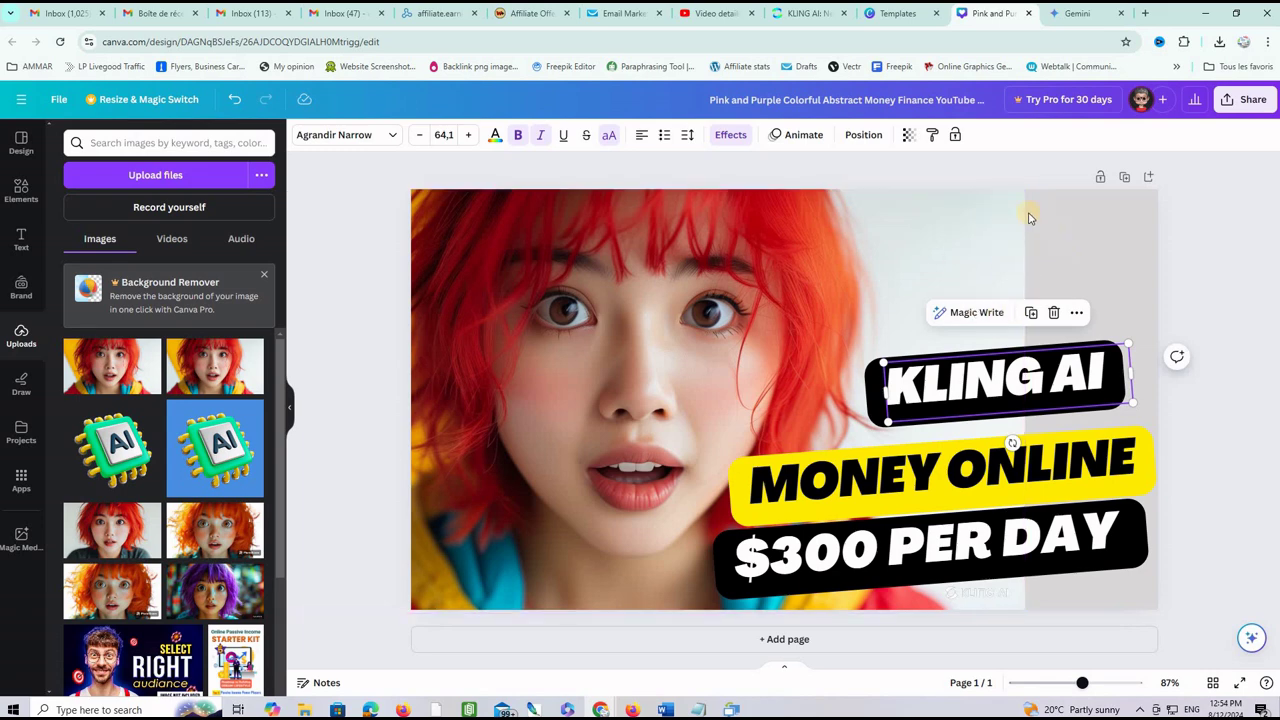
# Add the uploaded AI chip image, shrink it and place it above KLING AI
pyautogui.click(136, 445)
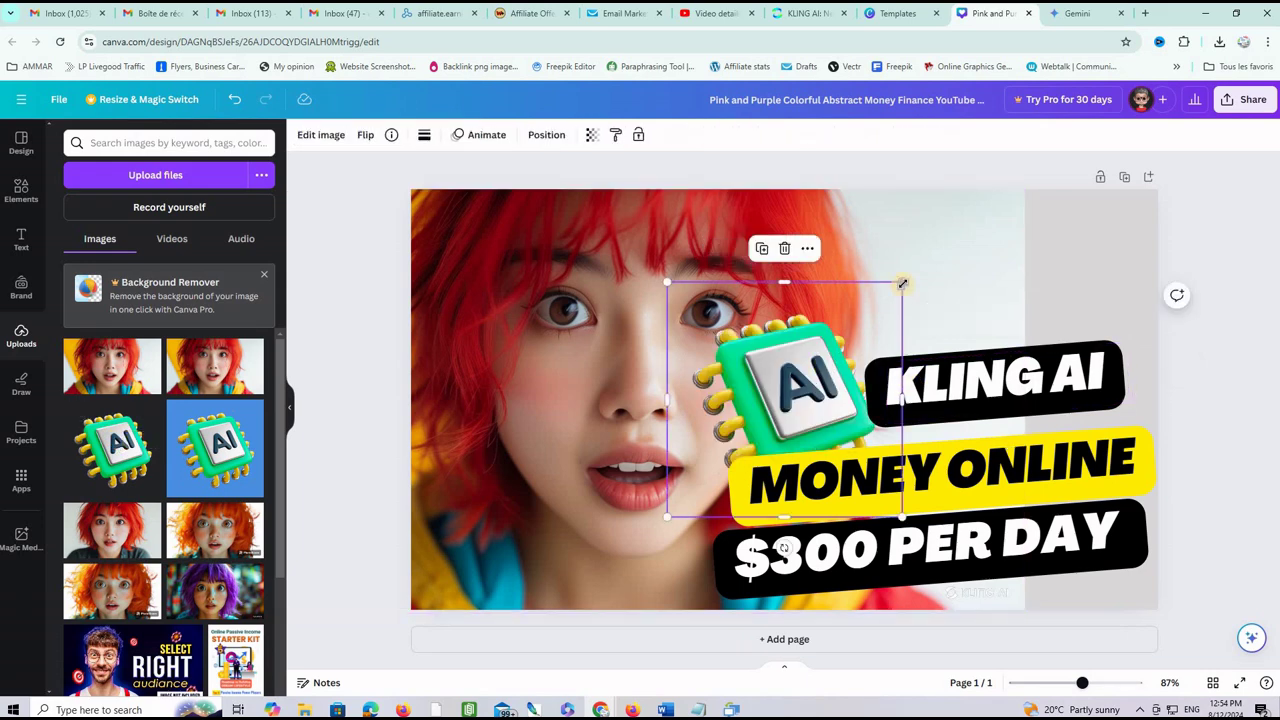
pyautogui.moveTo(902, 284); pyautogui.dragTo(855, 331)
pyautogui.moveTo(751, 434); pyautogui.dragTo(1007, 279)
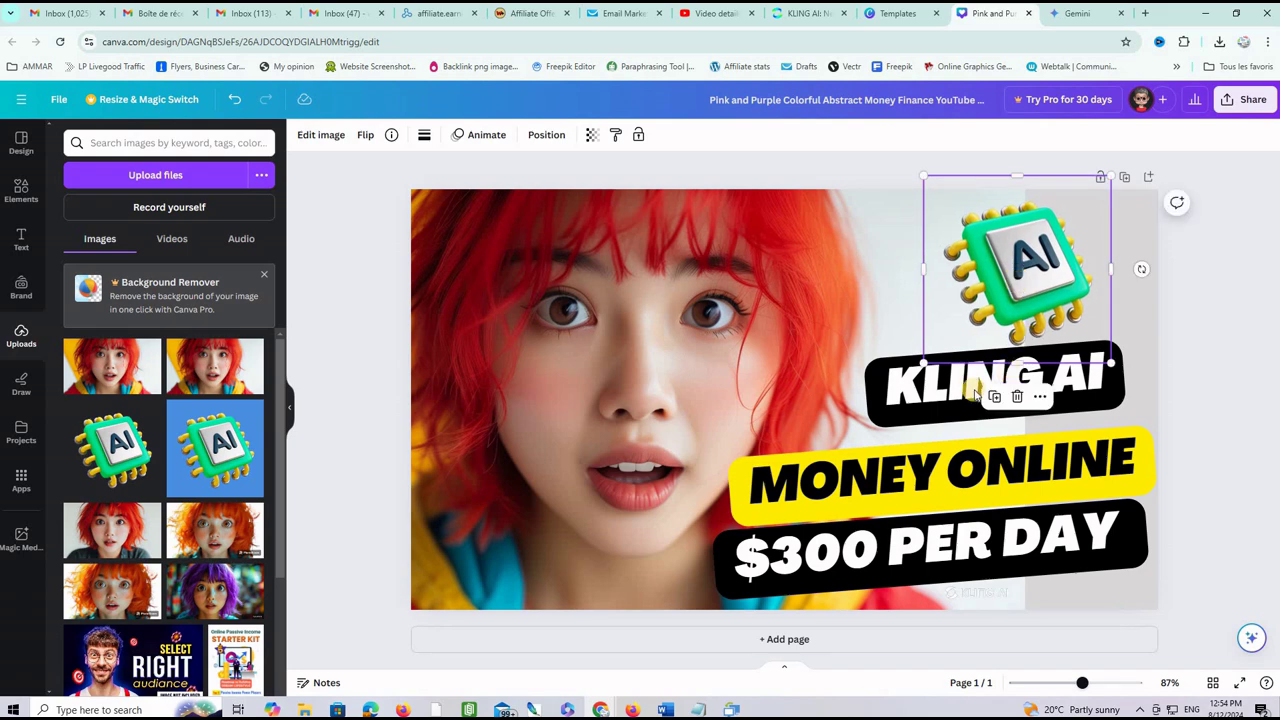
# Nudge the $300 PER DAY text slightly lower
pyautogui.click(1235, 303)
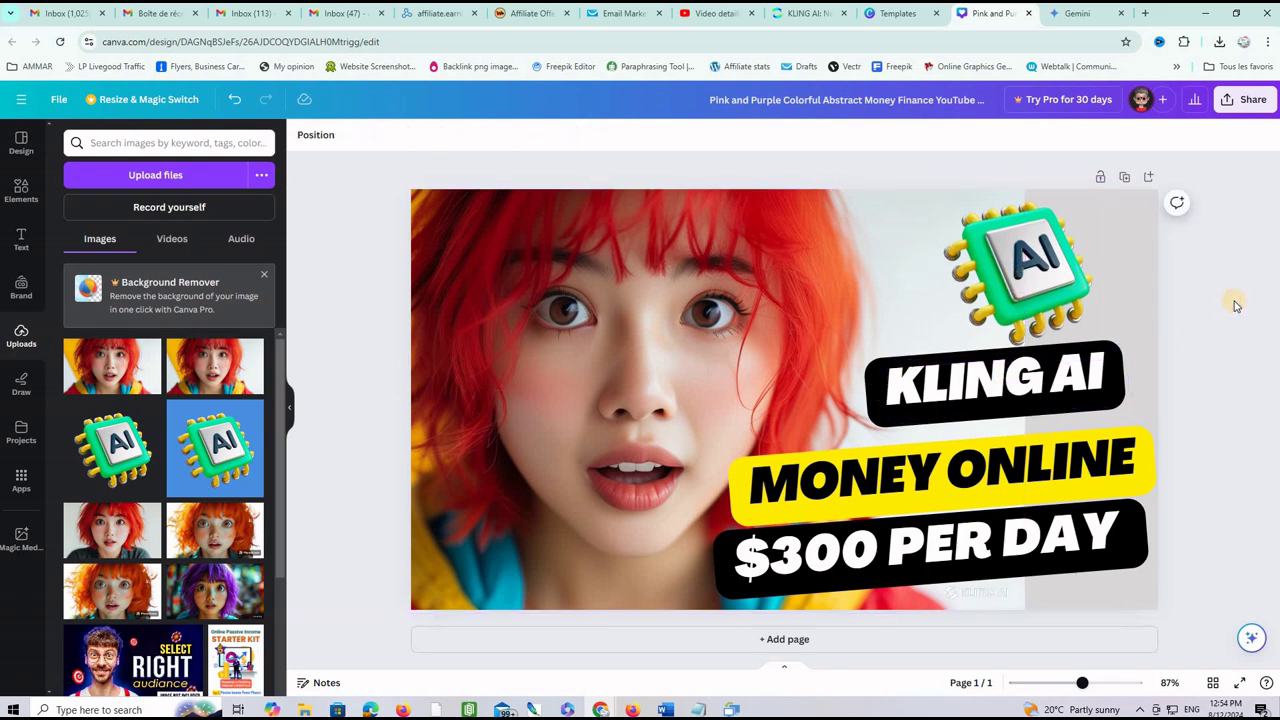
pyautogui.moveTo(986, 538)
pyautogui.mouseDown()
pyautogui.moveTo(1020, 541)
pyautogui.moveTo(990, 550)
pyautogui.mouseUp()
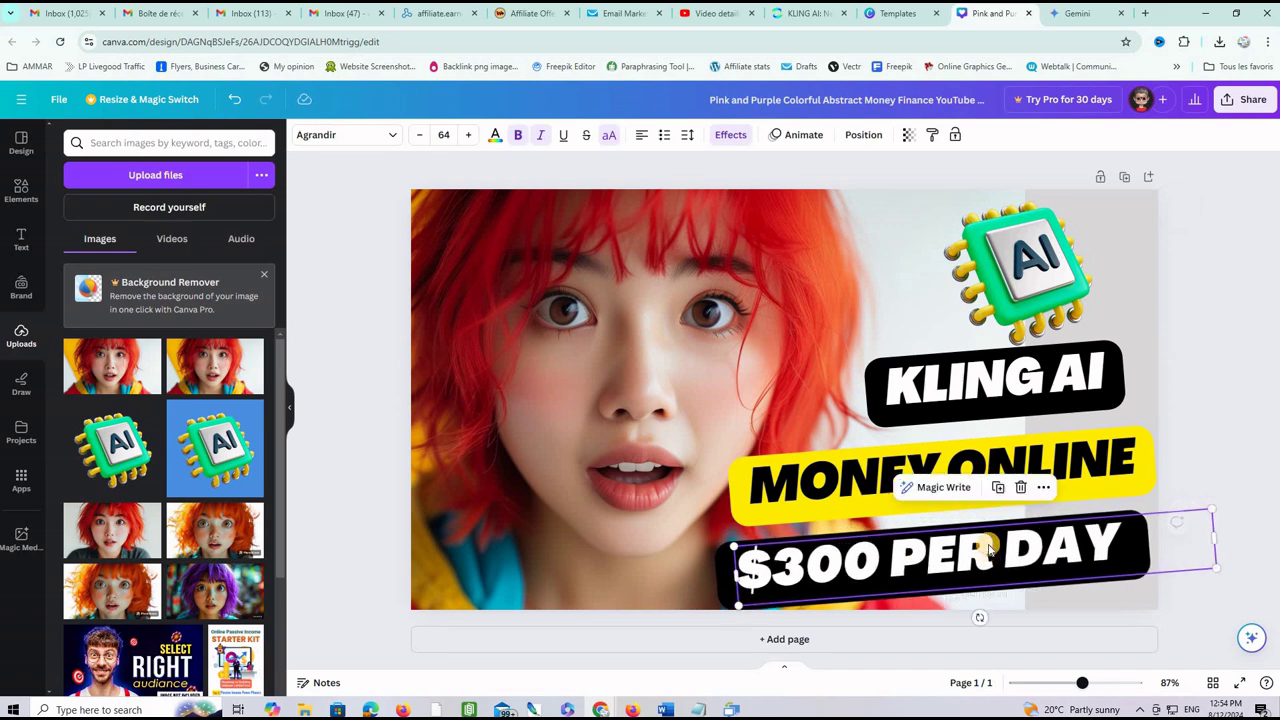
pyautogui.click(1234, 296)
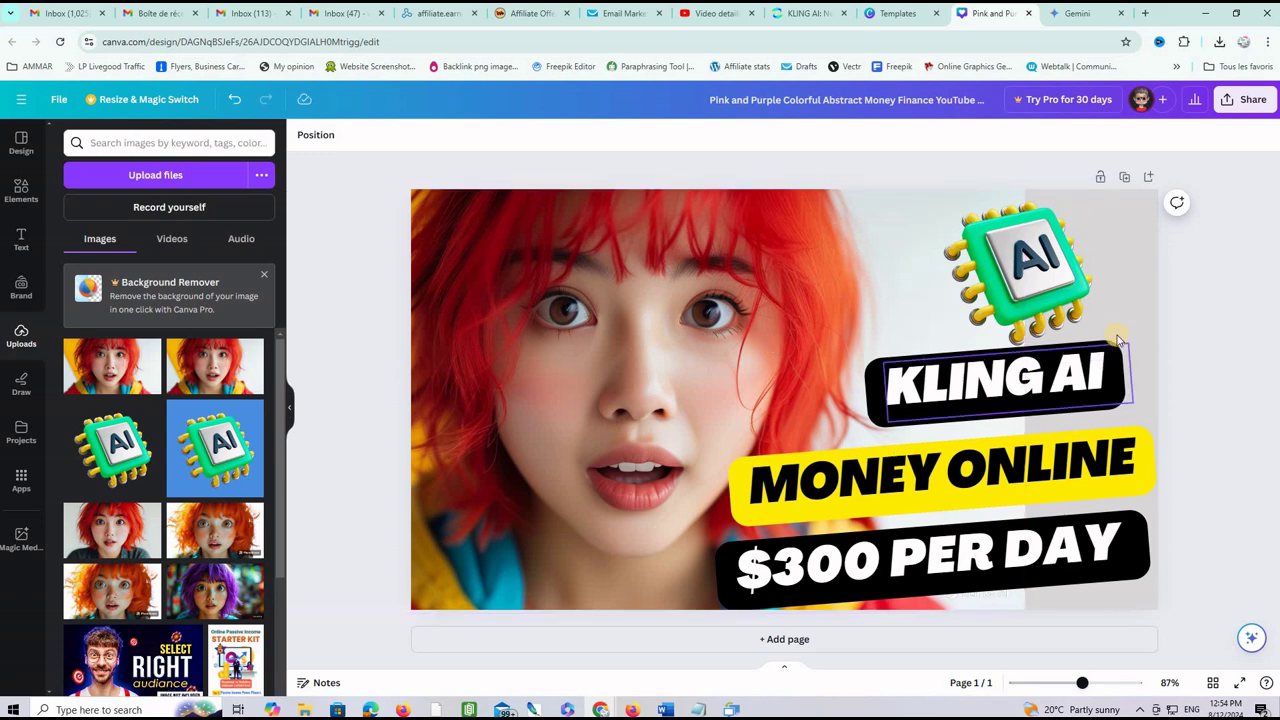
# Download the finished thumbnail as a 1280 × 720 PNG file
pyautogui.click(1245, 102)
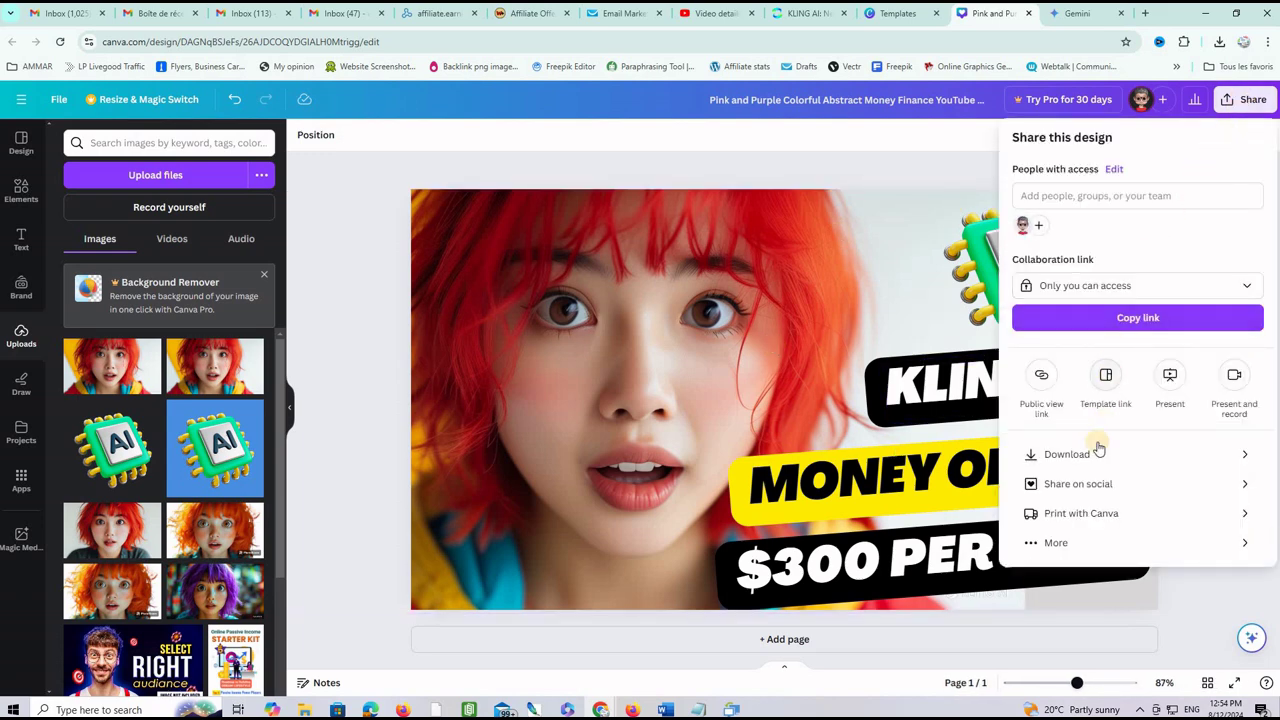
pyautogui.click(1088, 456)
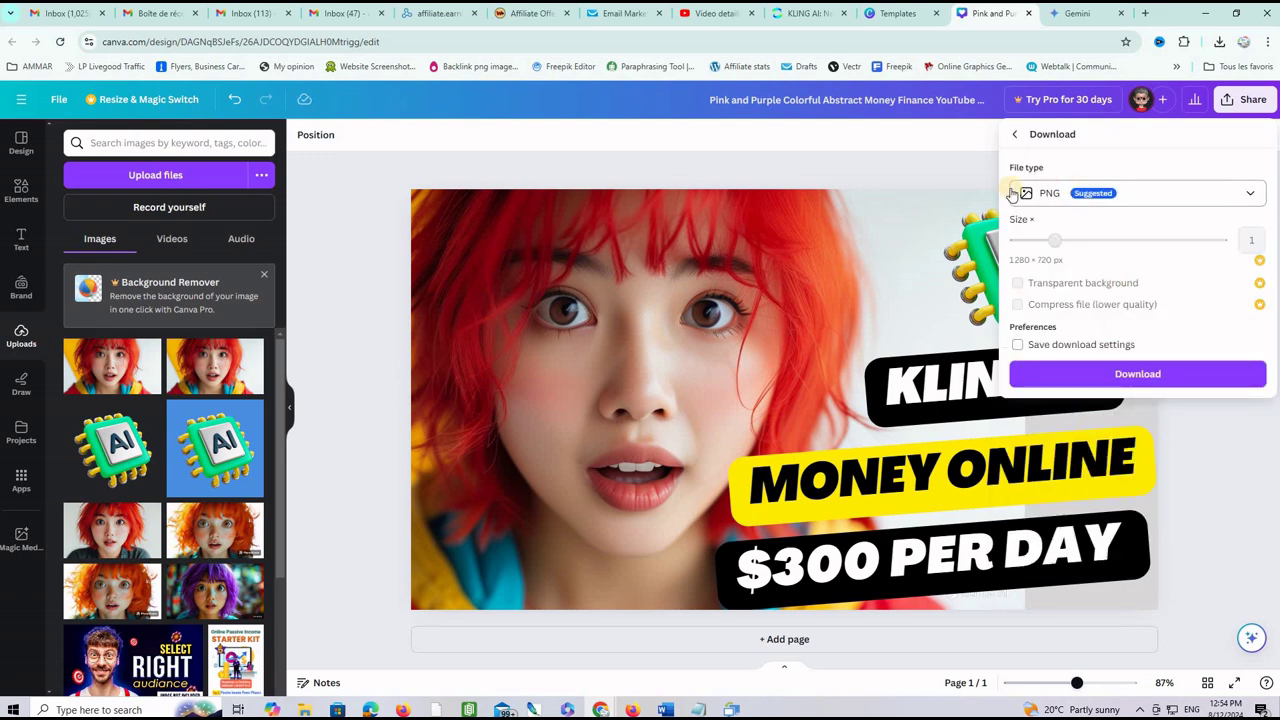
pyautogui.click(1136, 376)
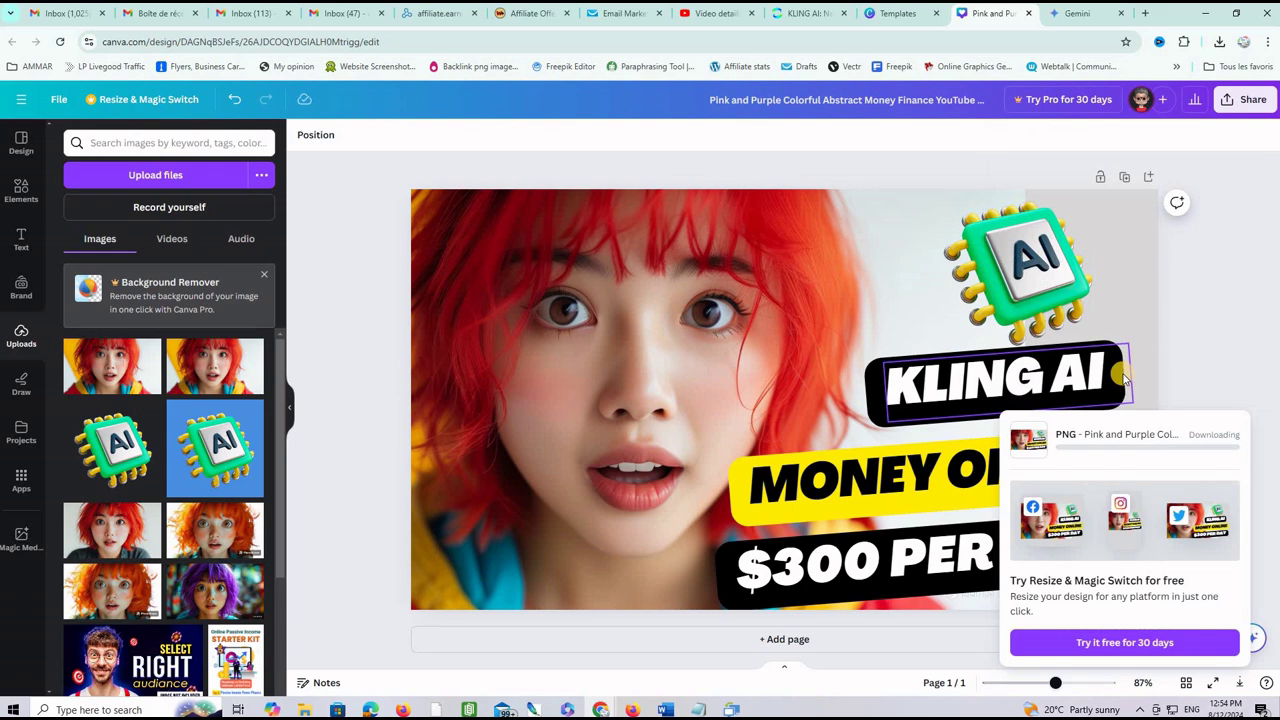